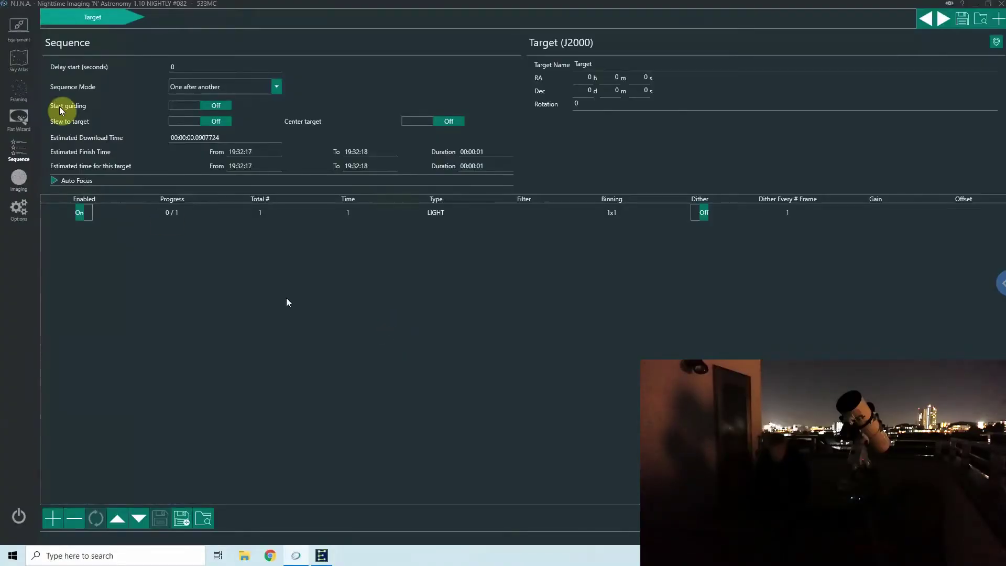
Review the camera and imaging settings, then unpark the mount in EQMOD so it reads NOT PARKED.
{"action": "left_click", "coordinate": [17, 32]}
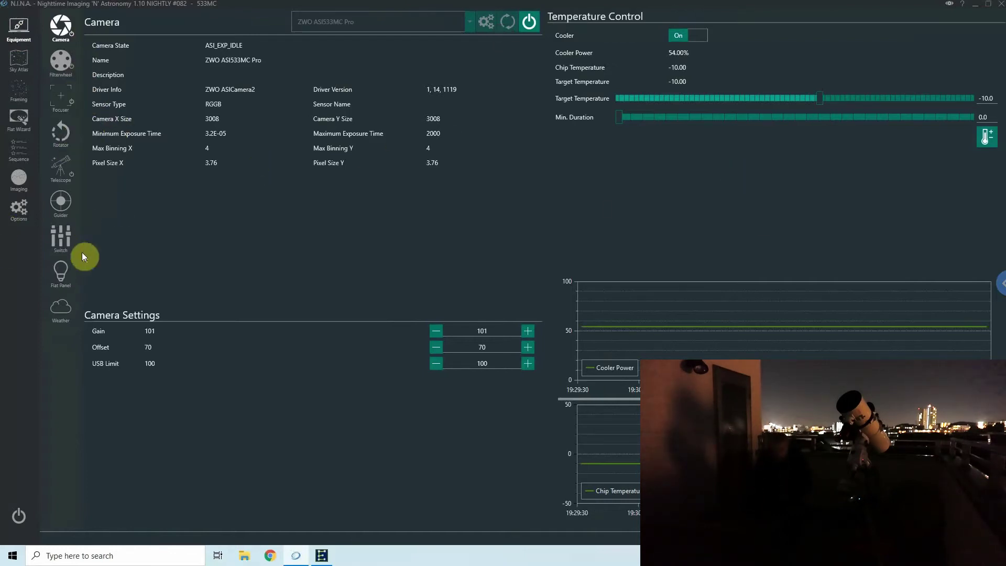
{"action": "left_click", "coordinate": [19, 207]}
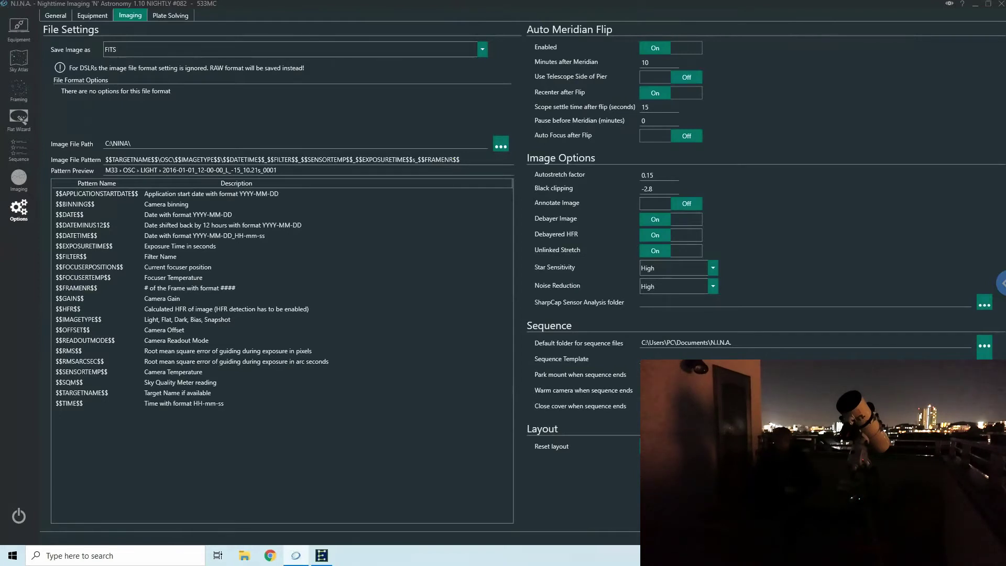
{"action": "left_click", "coordinate": [321, 555]}
{"action": "left_click", "coordinate": [40, 288]}
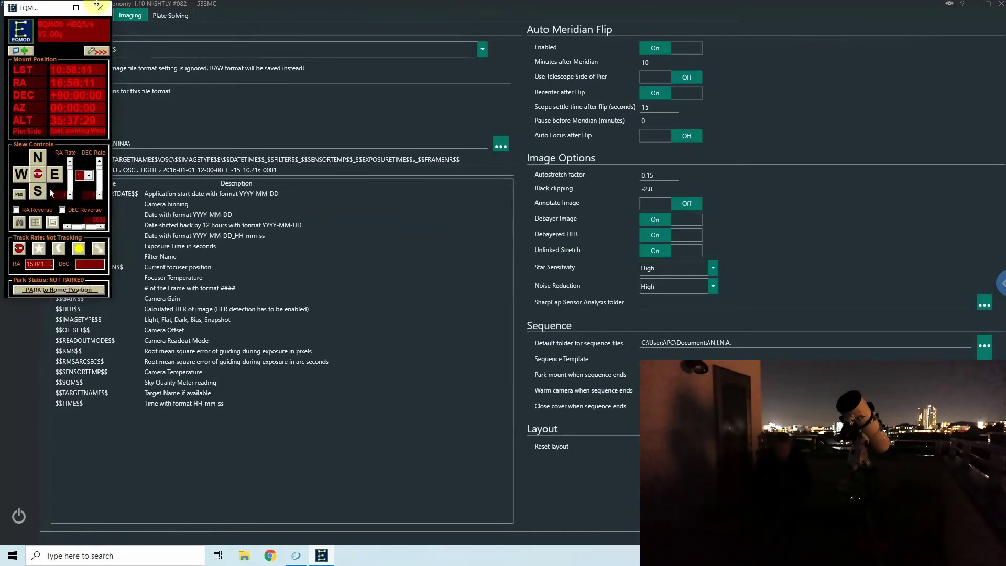
{"action": "left_click", "coordinate": [52, 8]}
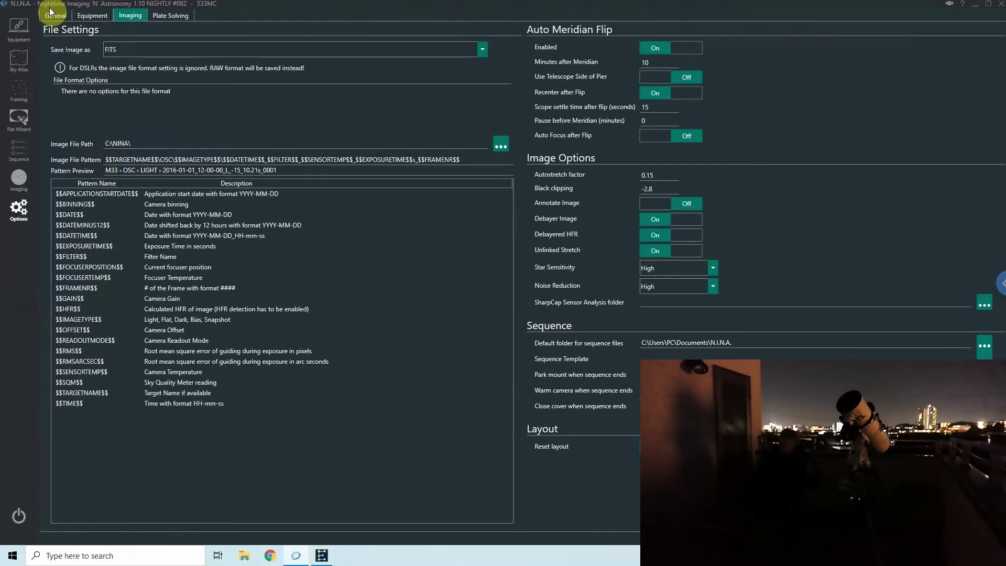
{"action": "left_click", "coordinate": [19, 160]}
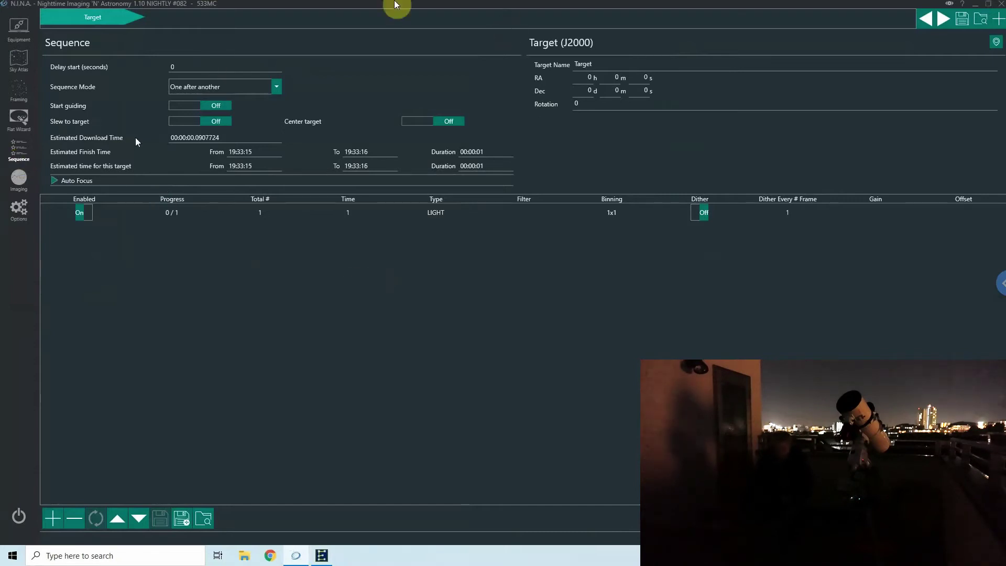
Find M3 in the Sky Atlas, slew the telescope to it, and set it as sequence target.
{"action": "left_click", "coordinate": [84, 182]}
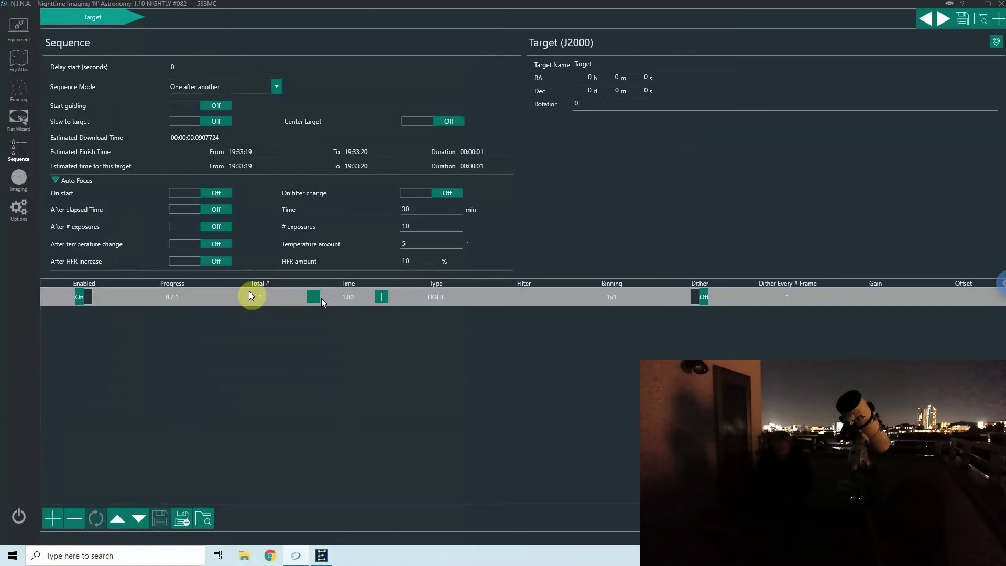
{"action": "left_click", "coordinate": [73, 184]}
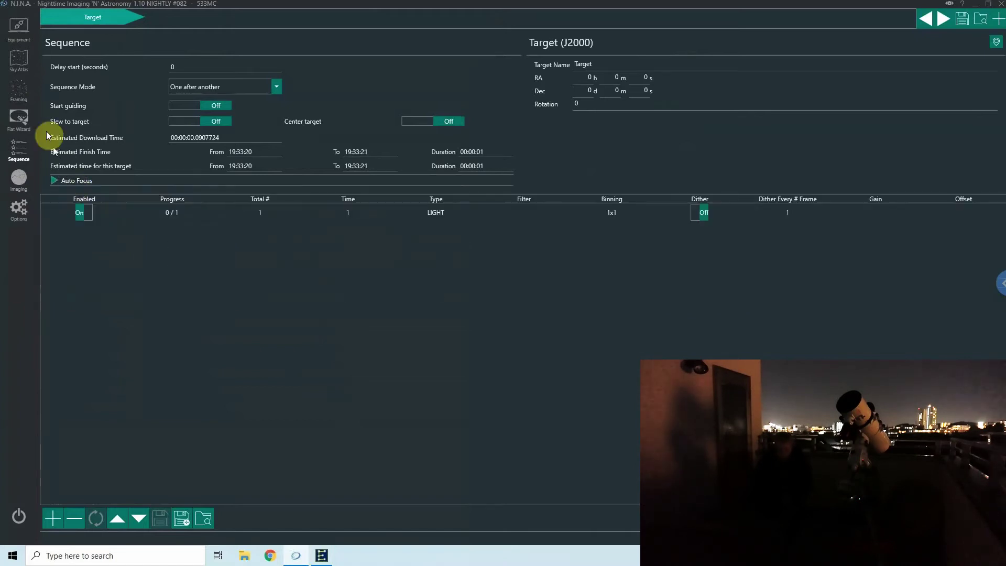
{"action": "left_click", "coordinate": [19, 63]}
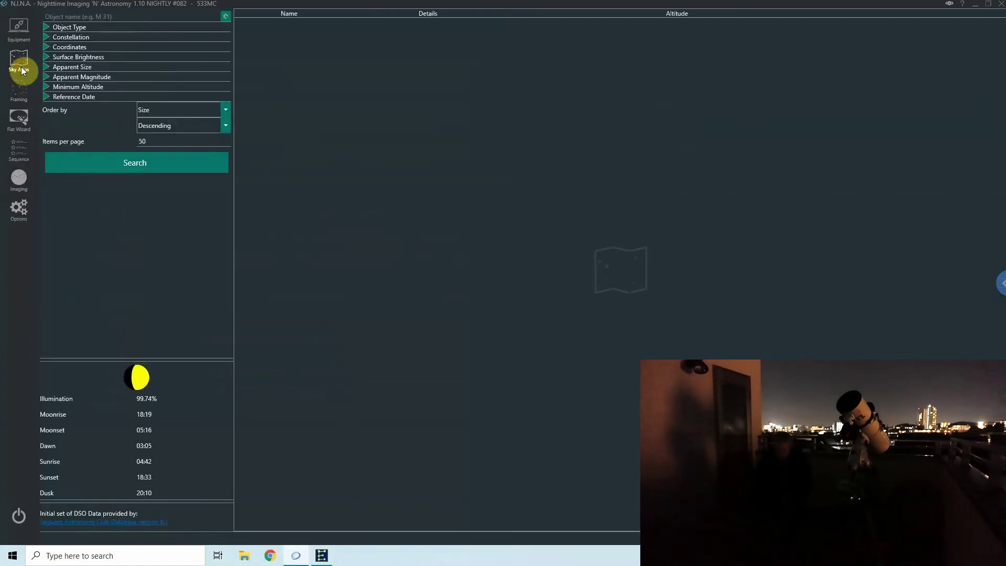
{"action": "left_click", "coordinate": [87, 16]}
{"action": "type", "text": "M"}
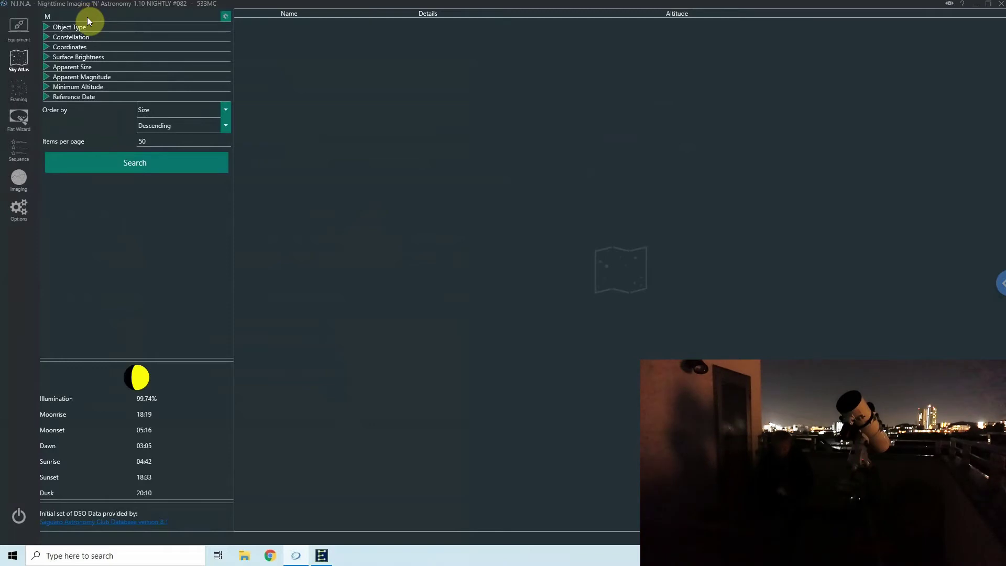
{"action": "type", "text": "3"}
{"action": "key", "text": "Return"}
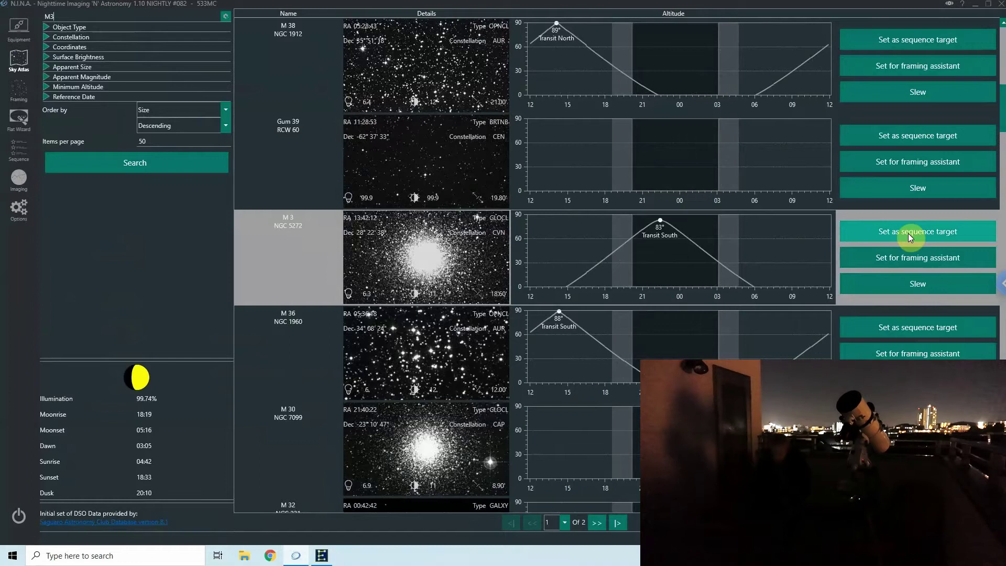
{"action": "left_click", "coordinate": [891, 286]}
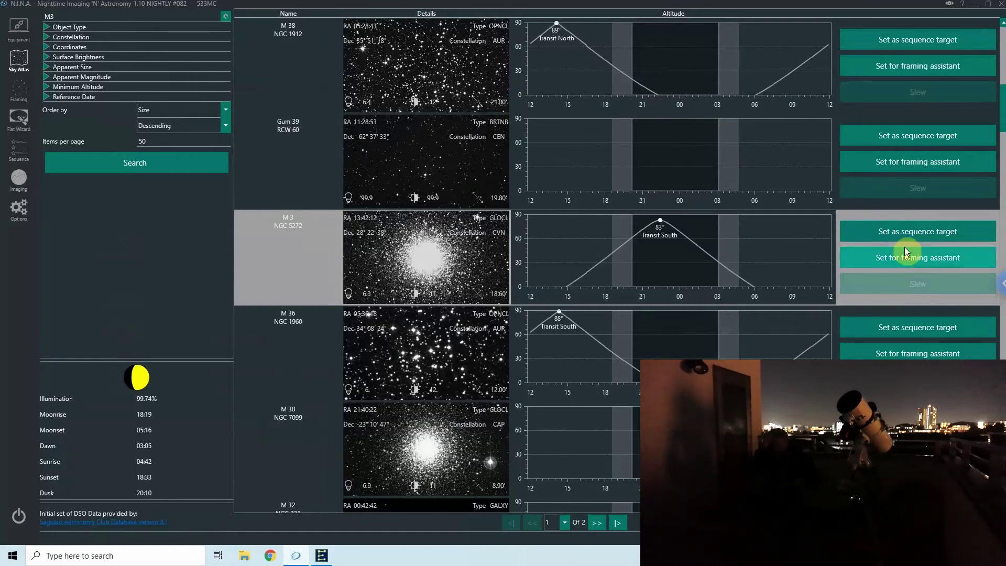
{"action": "left_click", "coordinate": [894, 231]}
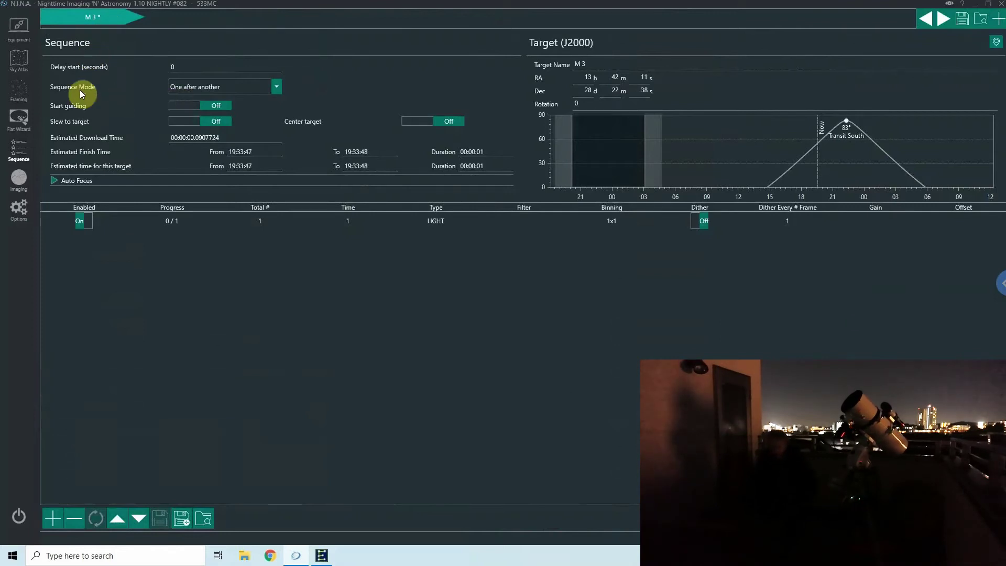
Add a second sequence target and set it to M 13 from the Sky Atlas.
{"action": "left_click", "coordinate": [999, 19]}
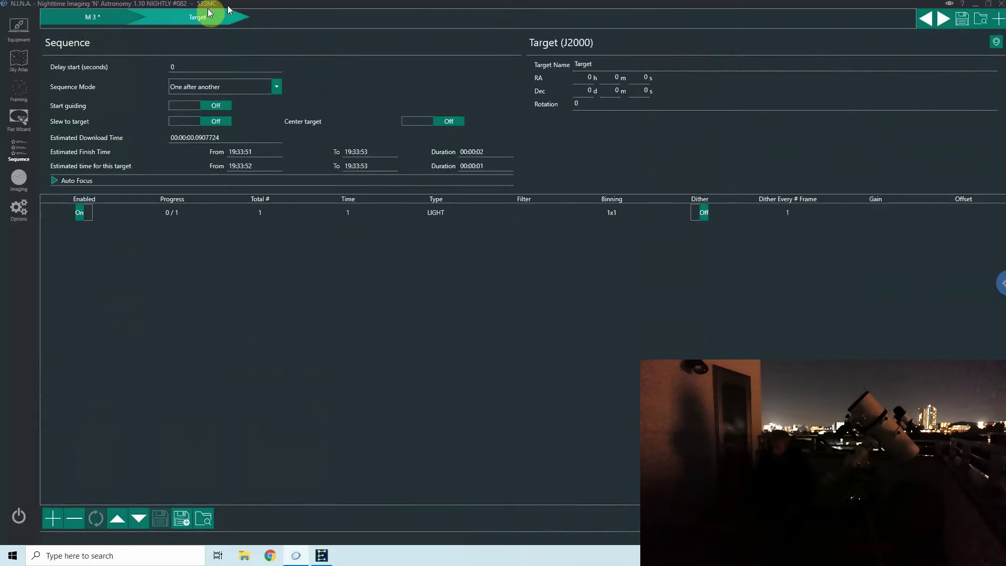
{"action": "mouse_move", "coordinate": [193, 17]}
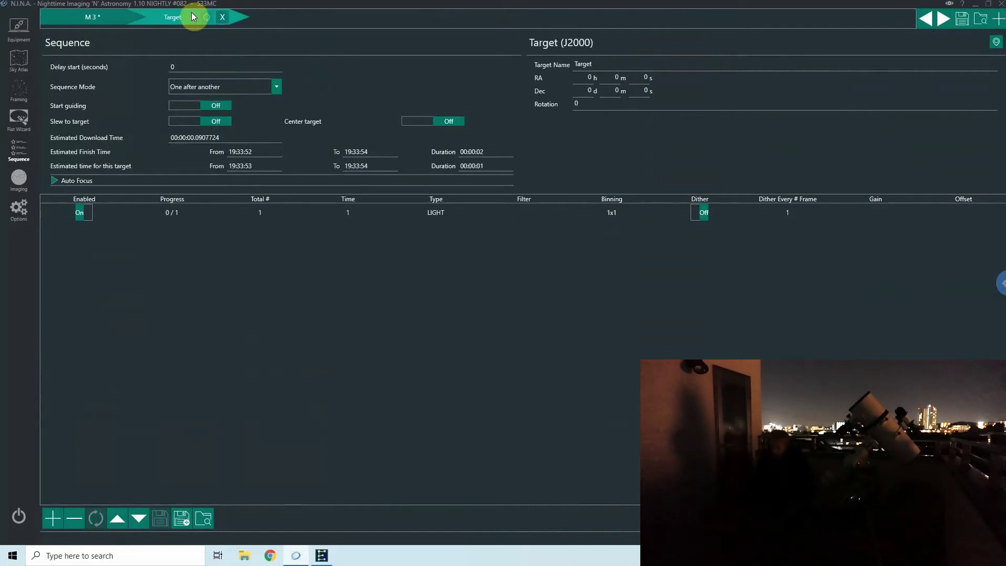
{"action": "left_click", "coordinate": [18, 65]}
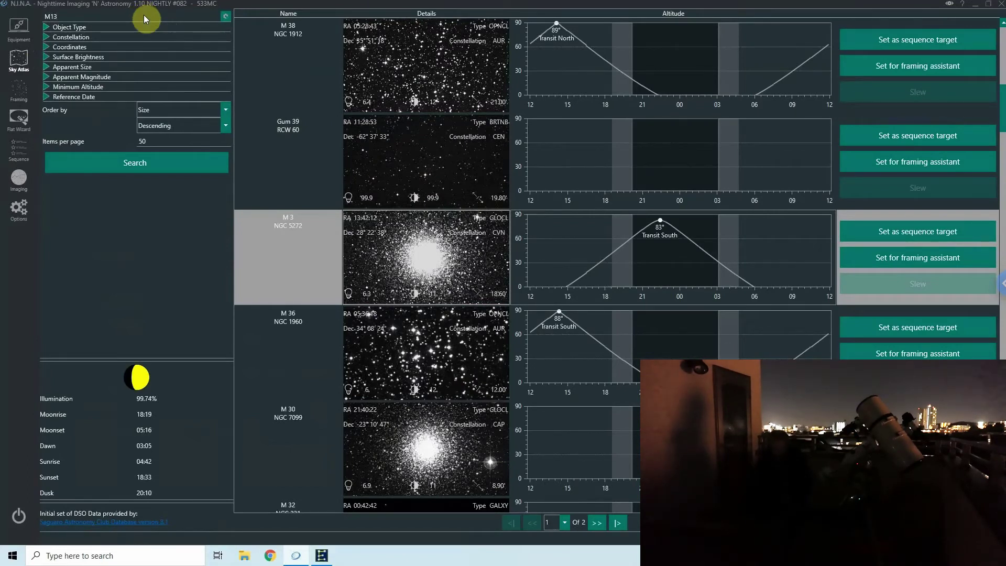
{"action": "key", "text": "Return"}
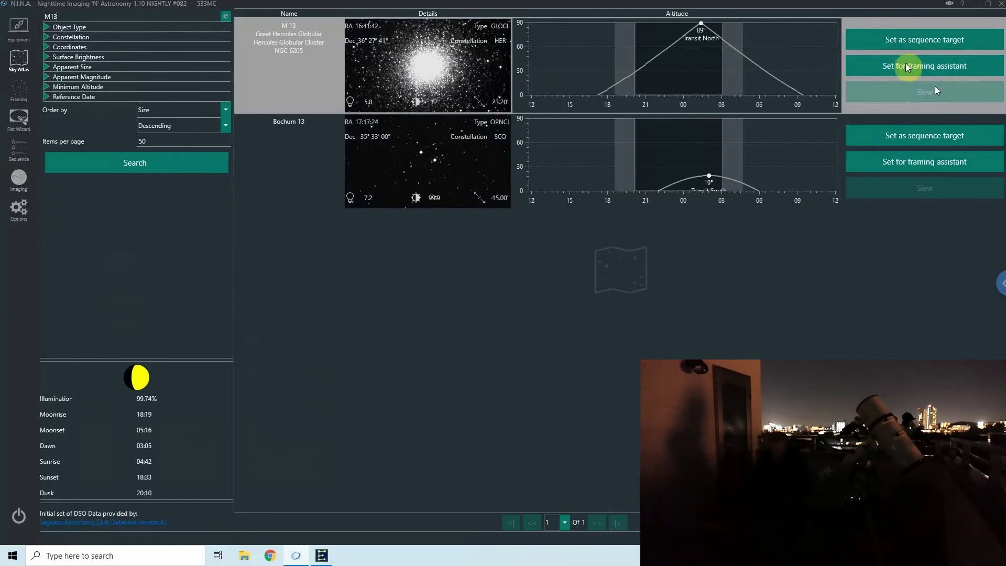
{"action": "left_click", "coordinate": [900, 39]}
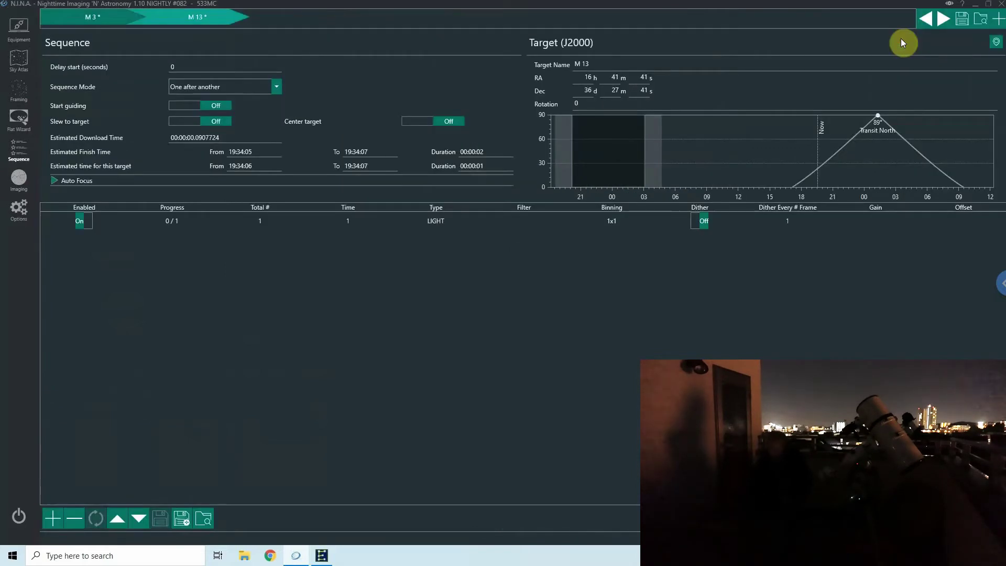
{"action": "left_click", "coordinate": [90, 17]}
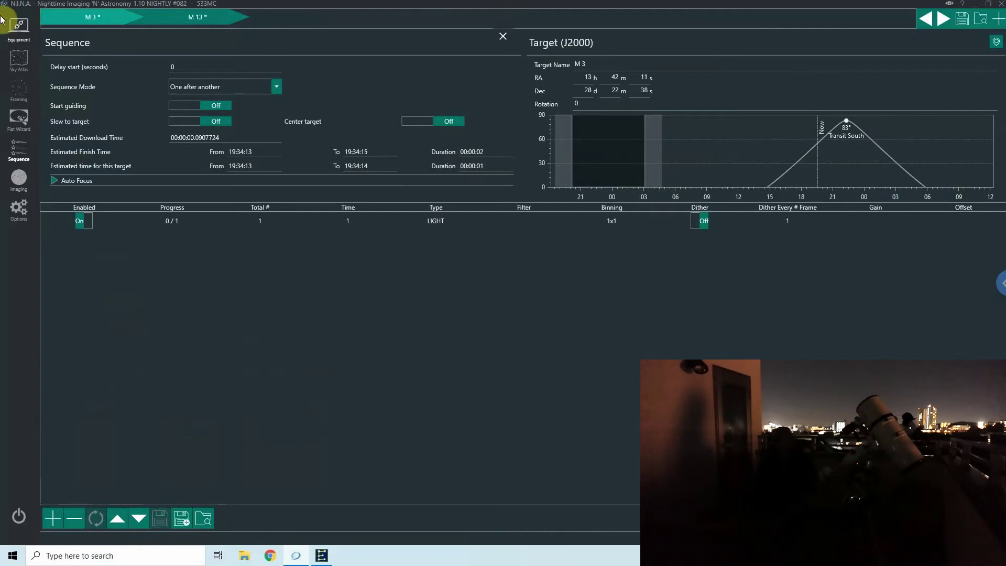
Plate-solve and recenter the telescope on M3, checking the mount position in EQMOD.
{"action": "left_click", "coordinate": [18, 179]}
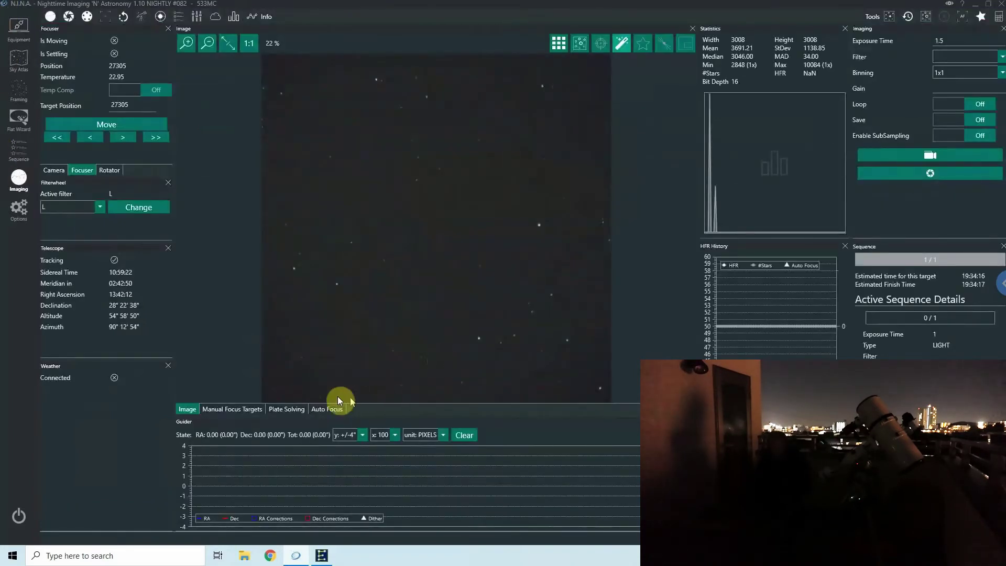
{"action": "left_click", "coordinate": [289, 410]}
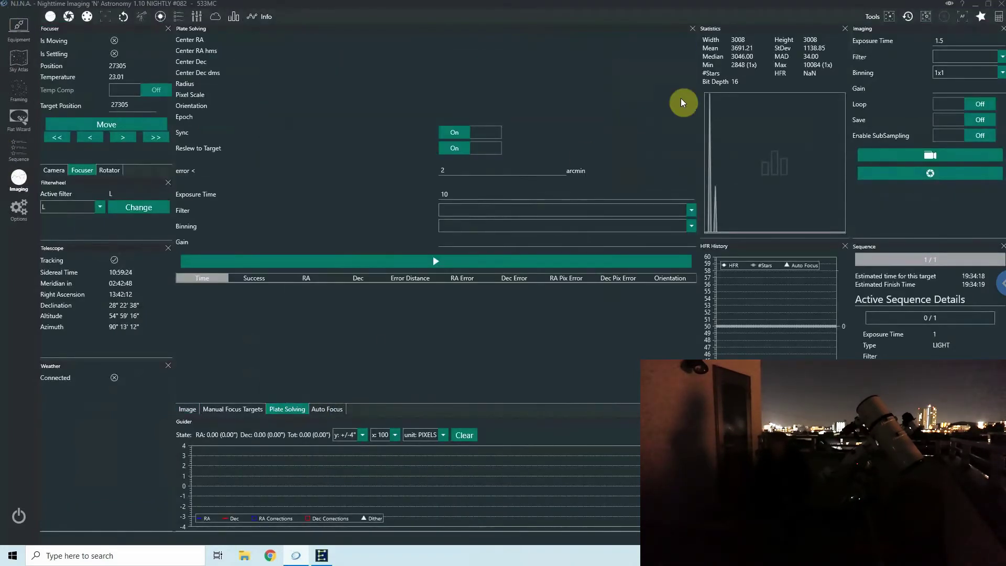
{"action": "left_click", "coordinate": [376, 261]}
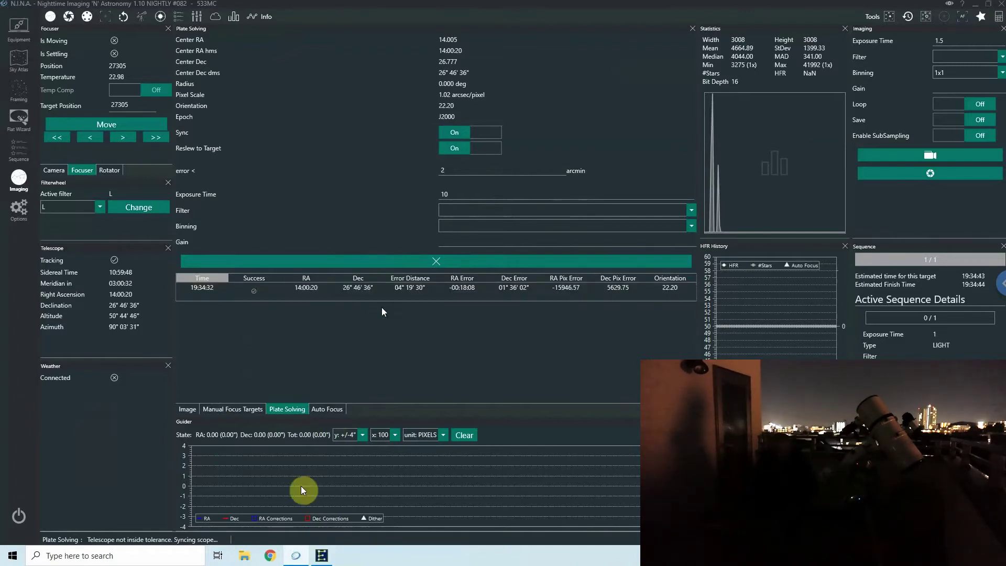
{"action": "left_click", "coordinate": [321, 555]}
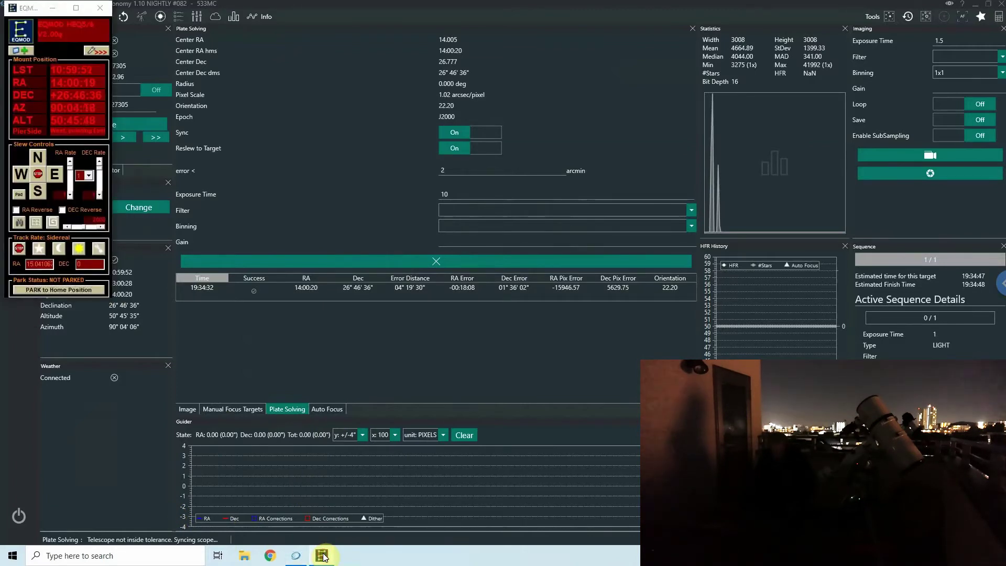
{"action": "left_click", "coordinate": [322, 555]}
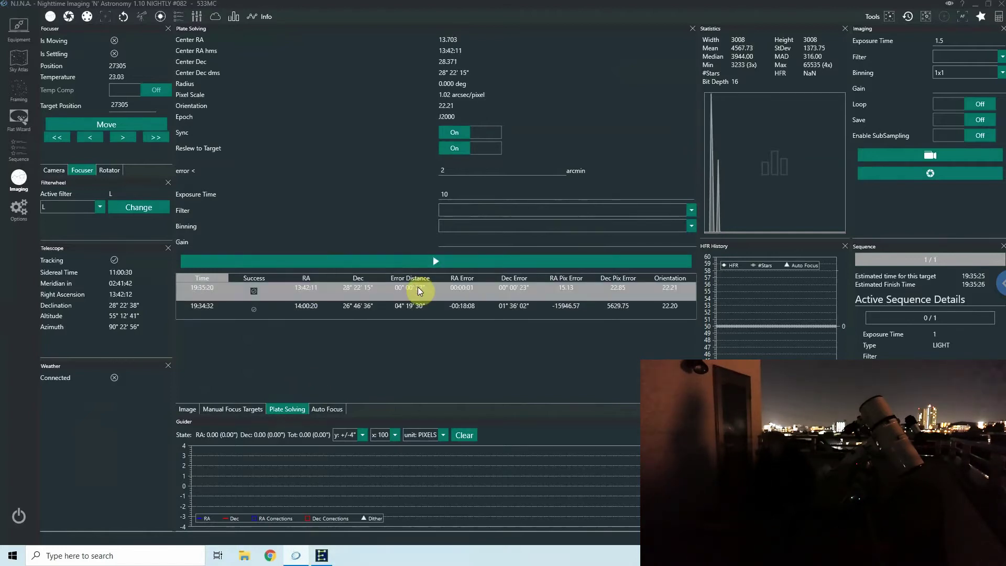
Zoom in and out on the captured M3 frame, then bring up the Auto Focus panel.
{"action": "left_click", "coordinate": [187, 409]}
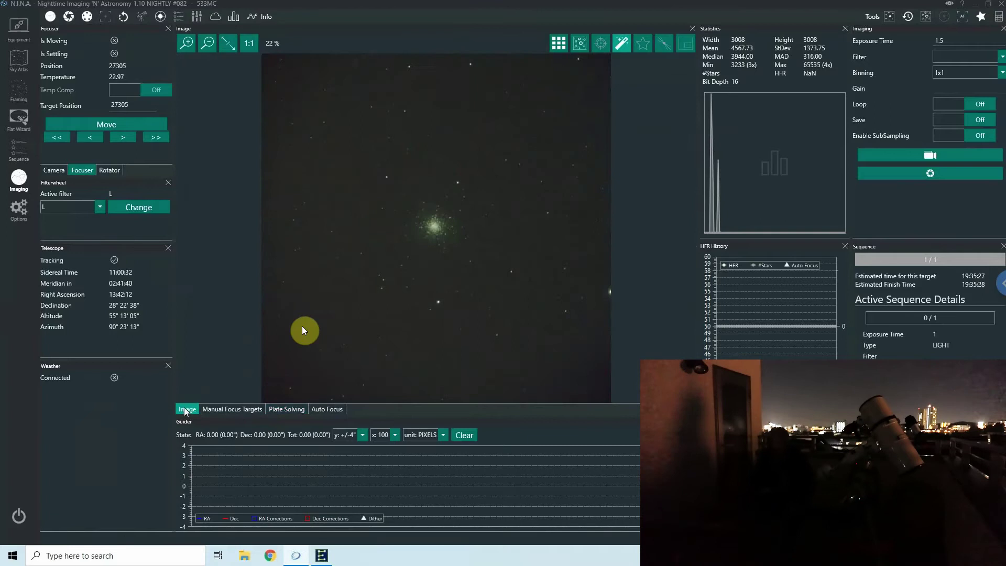
{"action": "left_click", "coordinate": [188, 43]}
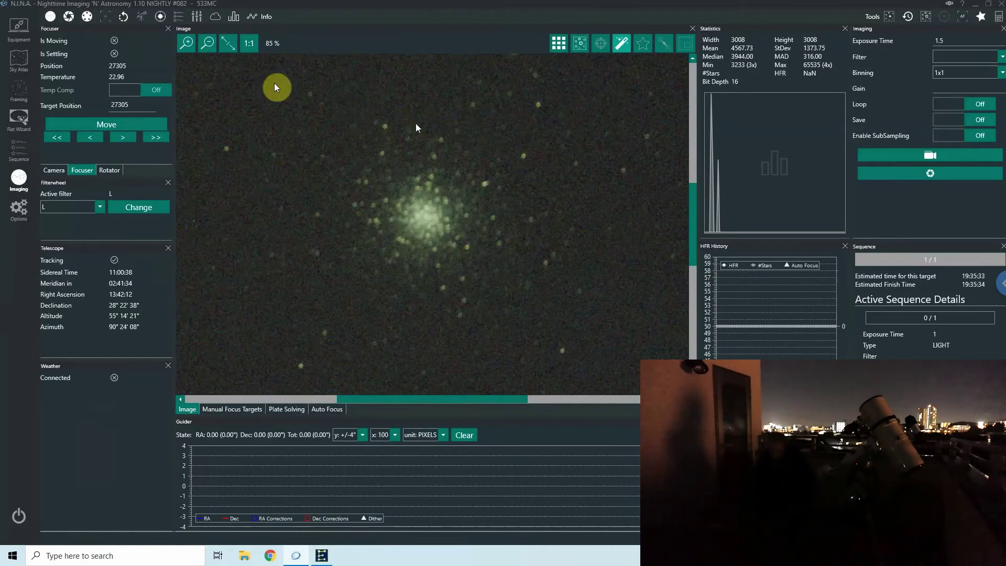
{"action": "left_click", "coordinate": [209, 43]}
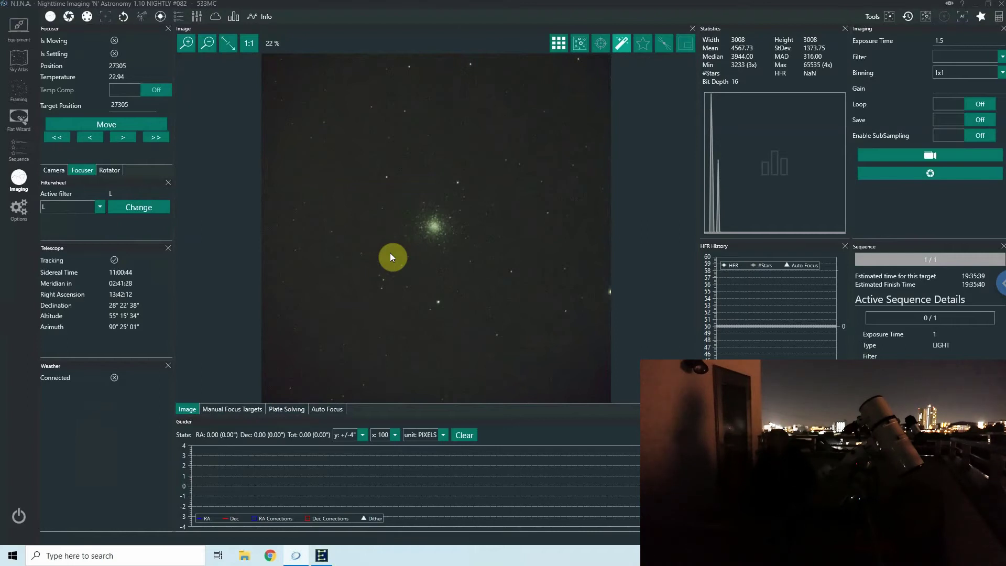
{"action": "left_click", "coordinate": [322, 409]}
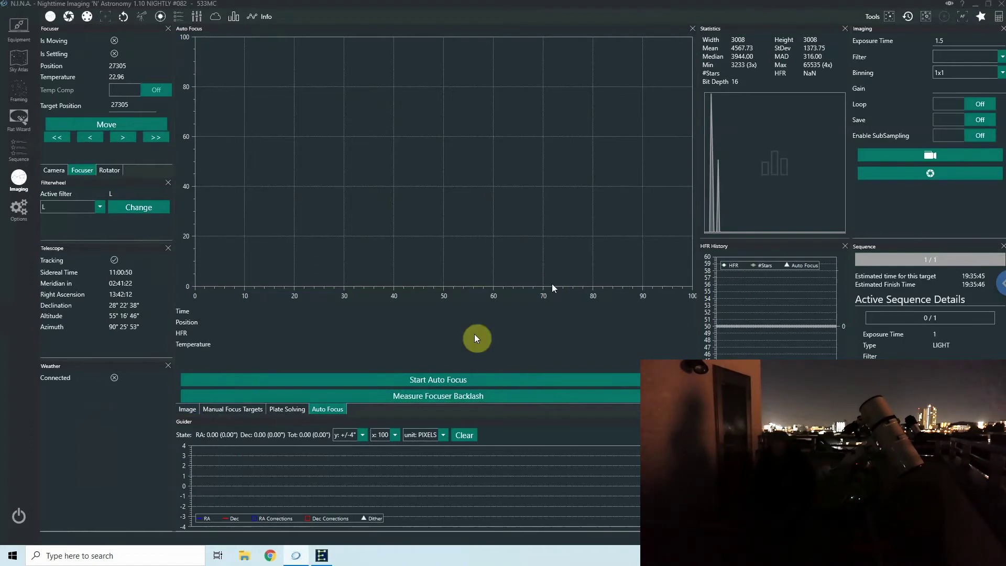
Run autofocus and review the V-curve, ending at focuser position 27370 with HFR 4.28.
{"action": "left_click", "coordinate": [397, 382]}
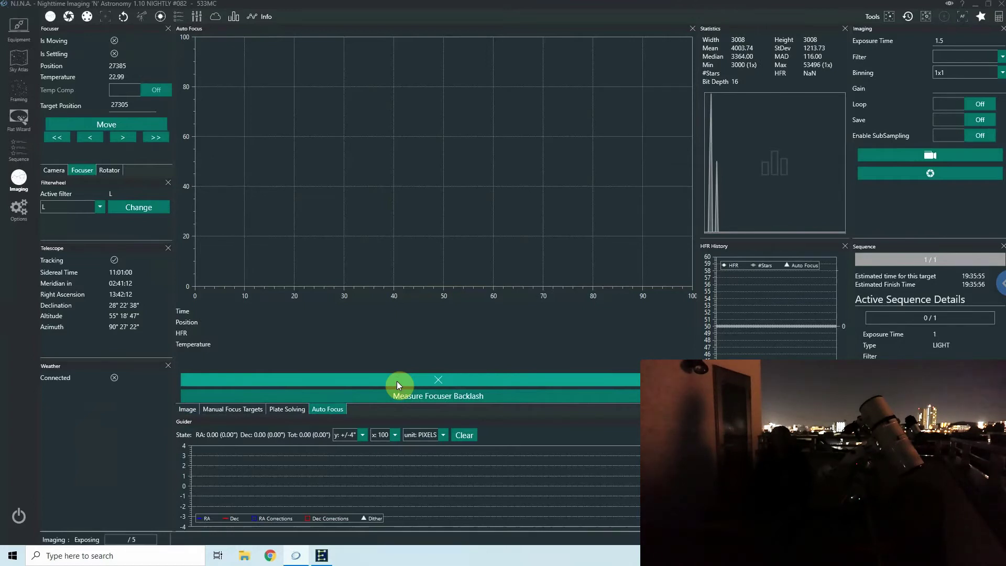
{"action": "left_click", "coordinate": [186, 408]}
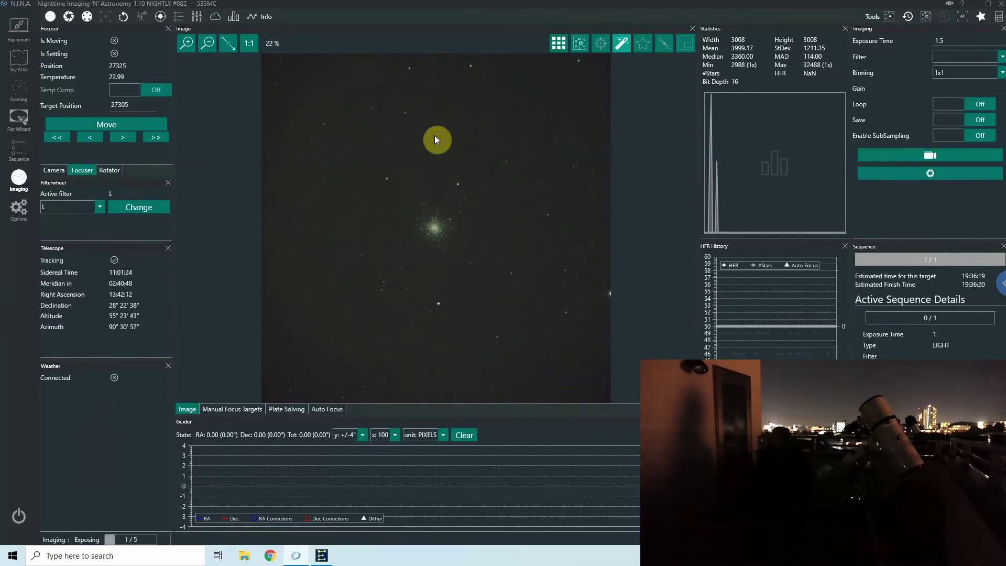
{"action": "left_click", "coordinate": [325, 408]}
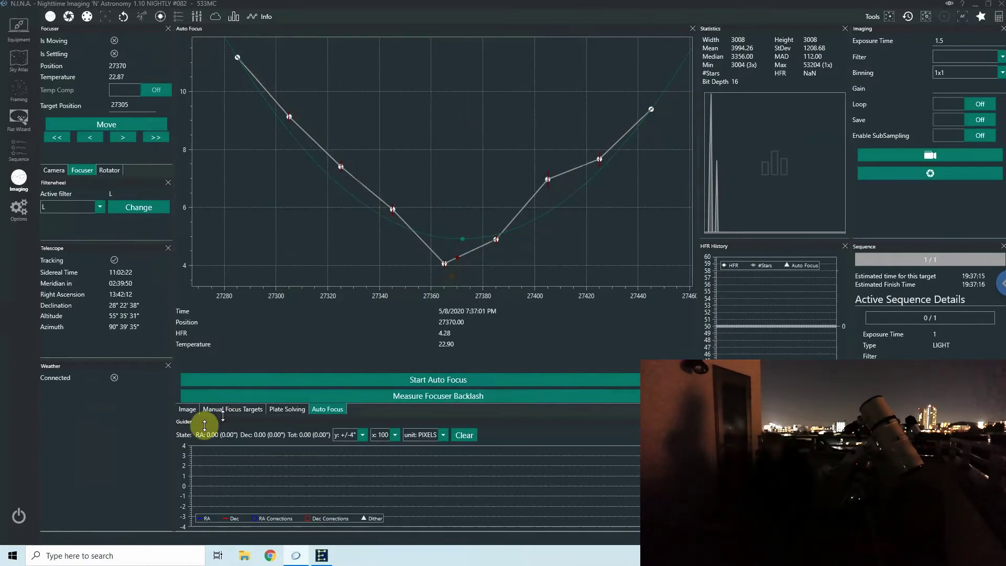
Zoom in on M3, take a 1.5 s test exposure, and fit the frame to screen.
{"action": "left_click", "coordinate": [187, 409]}
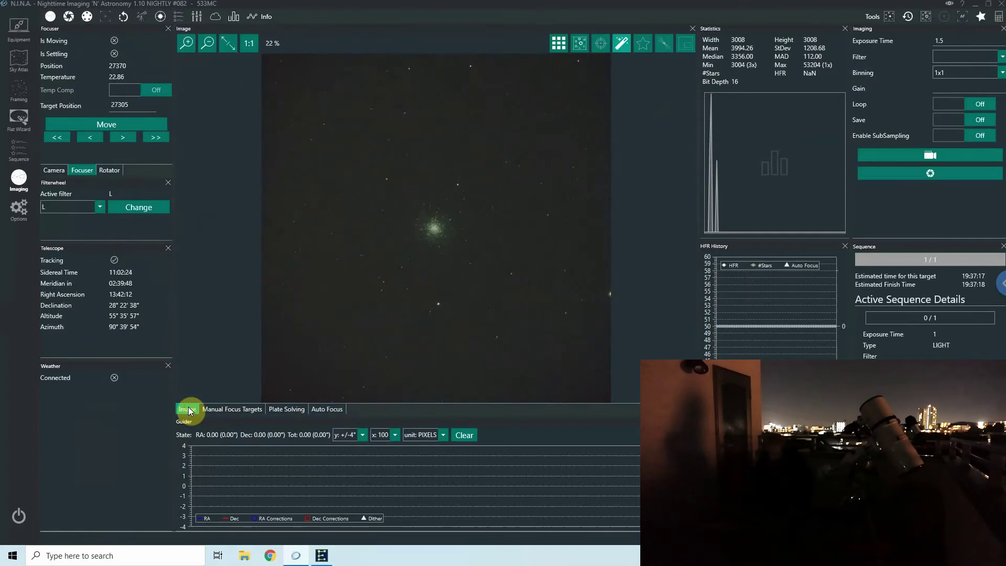
{"action": "left_click", "coordinate": [184, 48]}
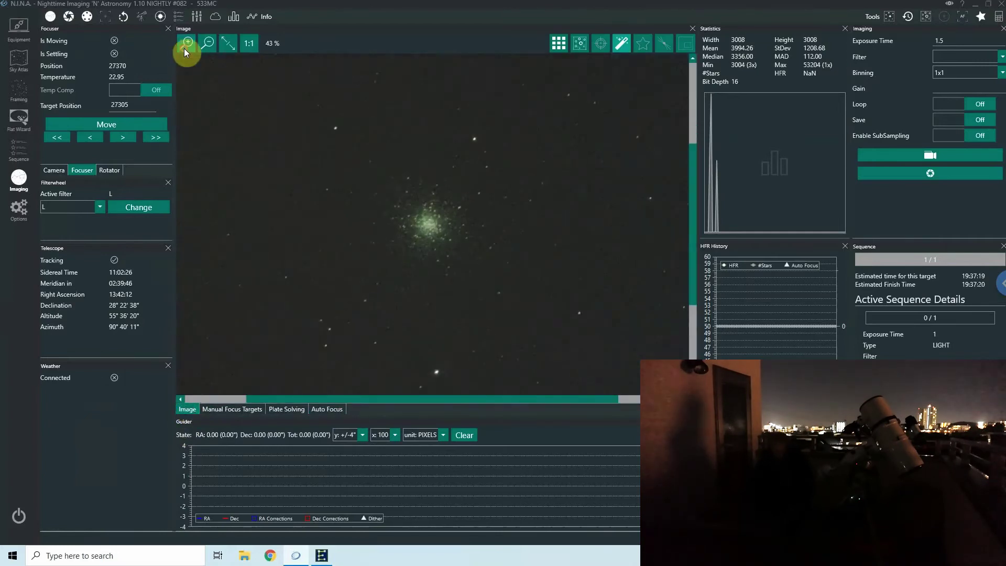
{"action": "left_click", "coordinate": [184, 48]}
{"action": "left_click", "coordinate": [184, 48]}
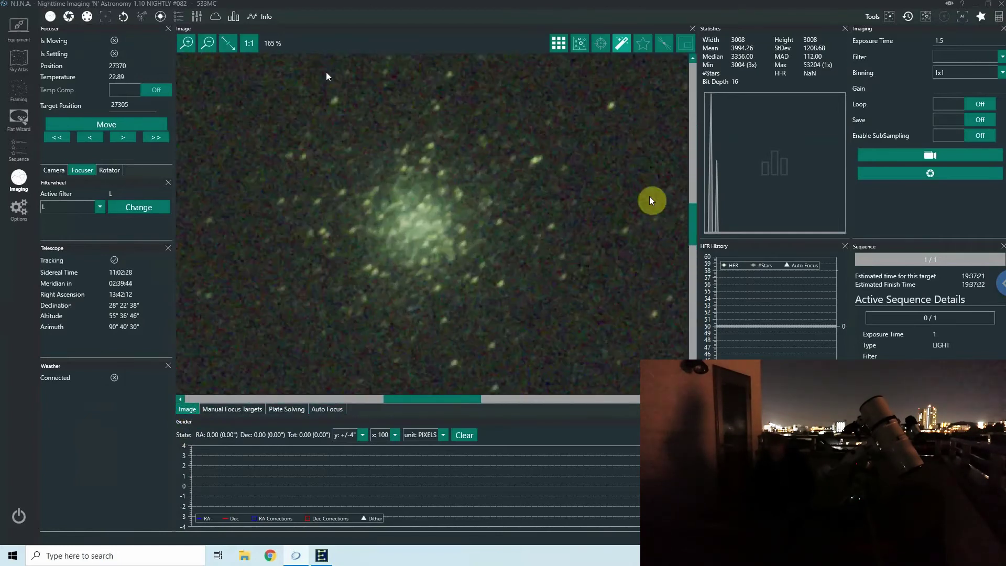
{"action": "left_click", "coordinate": [946, 172]}
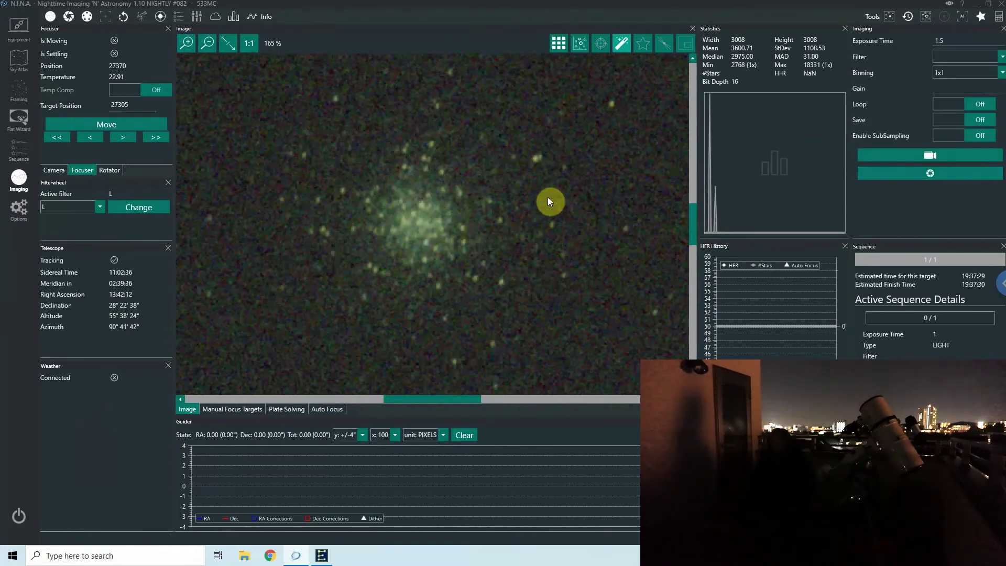
{"action": "left_click", "coordinate": [228, 44]}
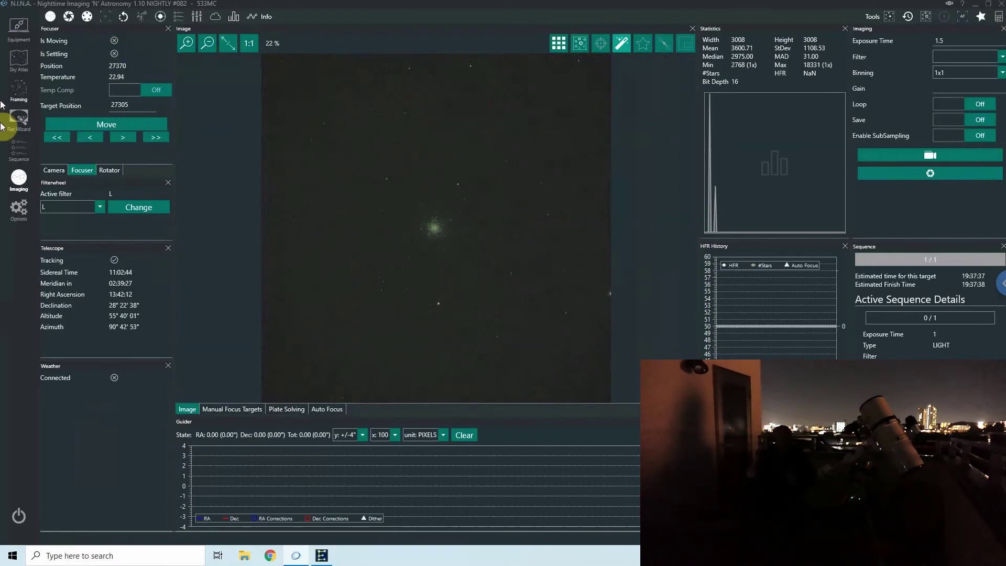
Give M 3 a 1200 s start delay with guiding, slew and centering on.
{"action": "left_click", "coordinate": [16, 150]}
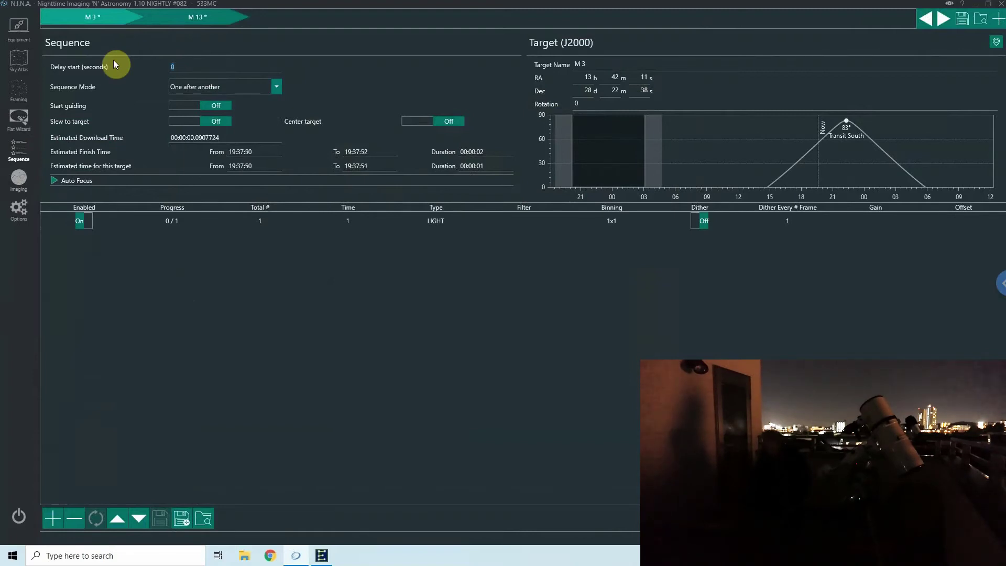
{"action": "type", "text": "1200"}
{"action": "left_click", "coordinate": [196, 106]}
{"action": "left_click", "coordinate": [194, 120]}
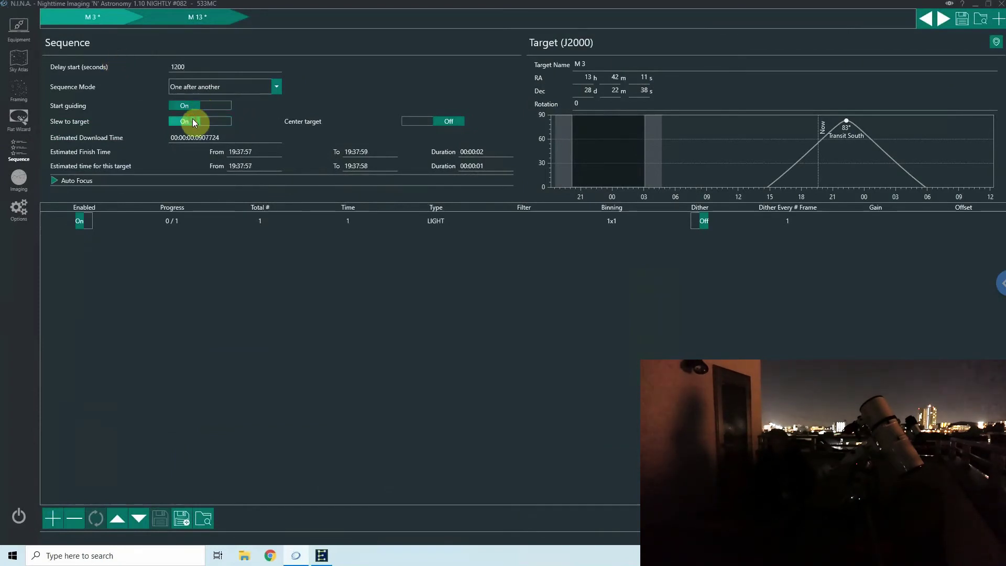
{"action": "left_click", "coordinate": [426, 121]}
{"action": "left_click", "coordinate": [13, 555]}
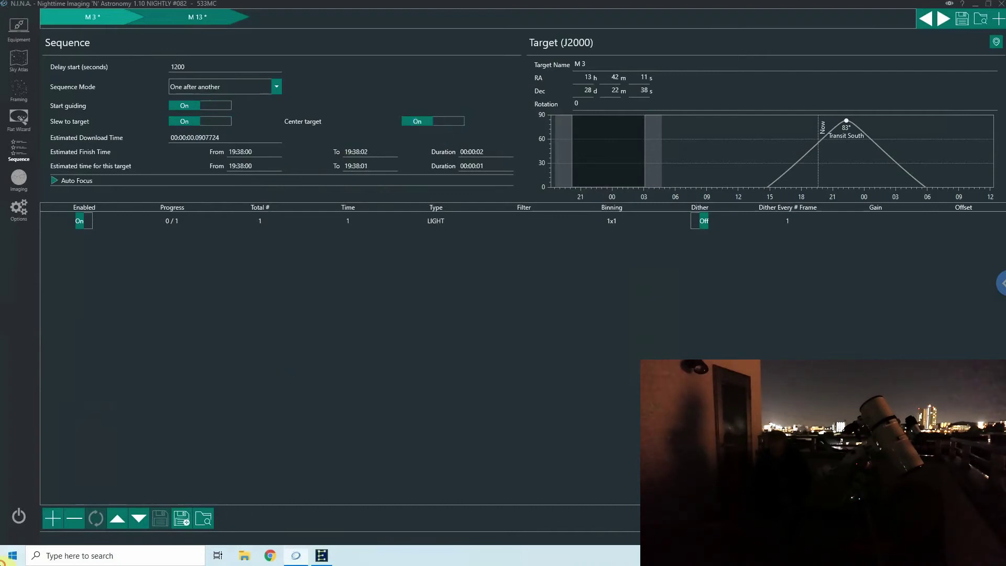
{"action": "type", "text": "phd"}
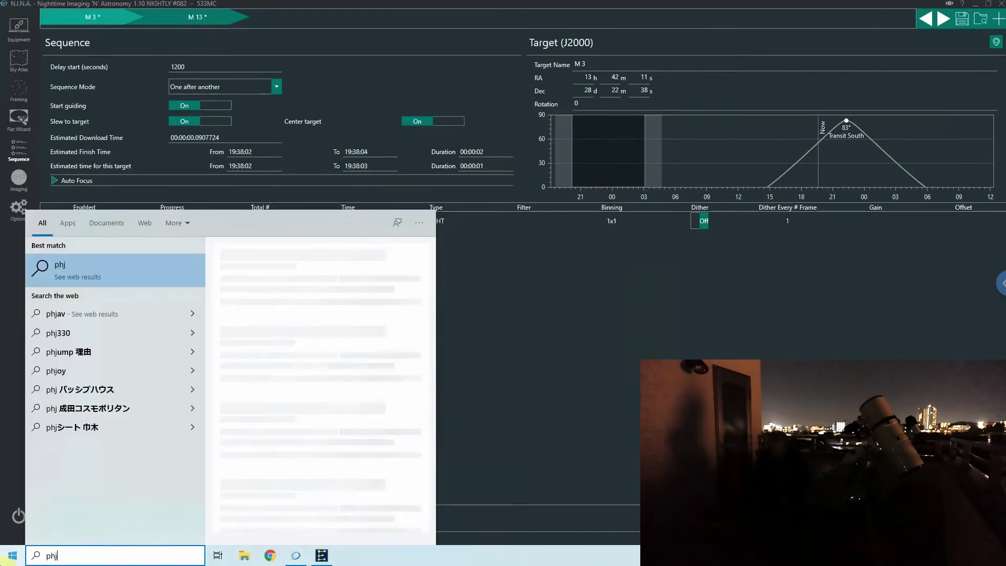
Launch PHD2, loop guide-camera exposures, select a guide star and start guiding.
{"action": "left_click", "coordinate": [135, 262]}
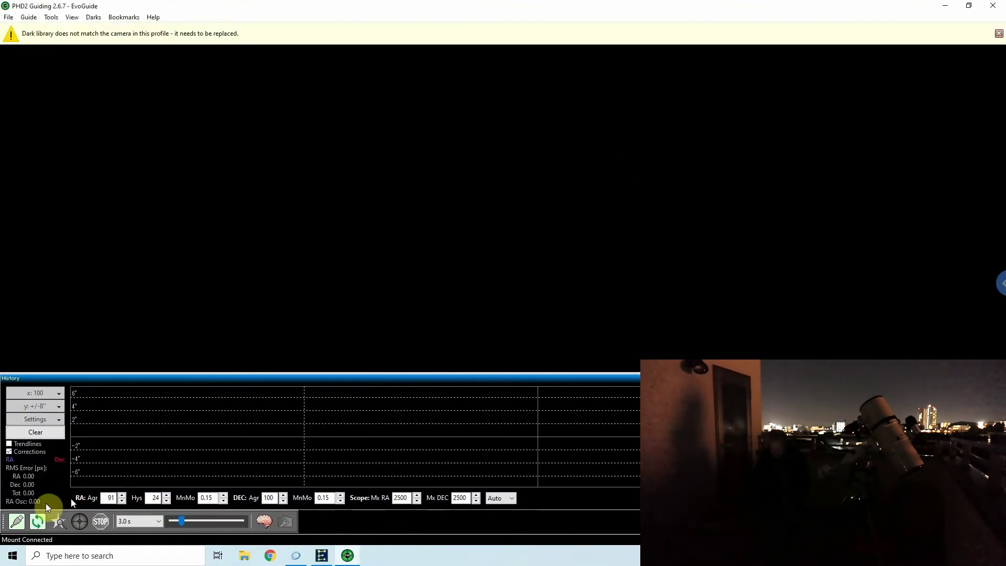
{"action": "left_click", "coordinate": [40, 521]}
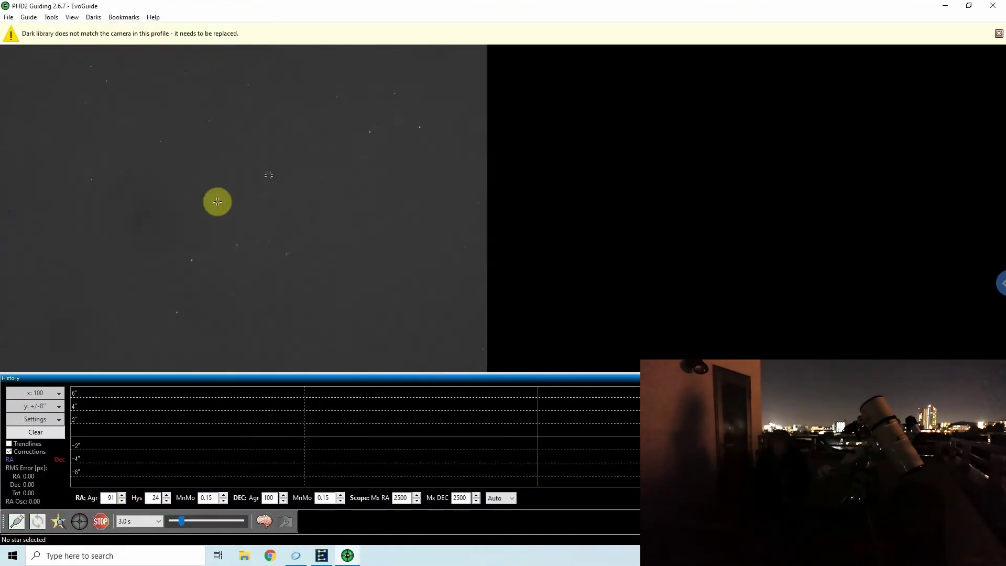
{"action": "left_click", "coordinate": [191, 258]}
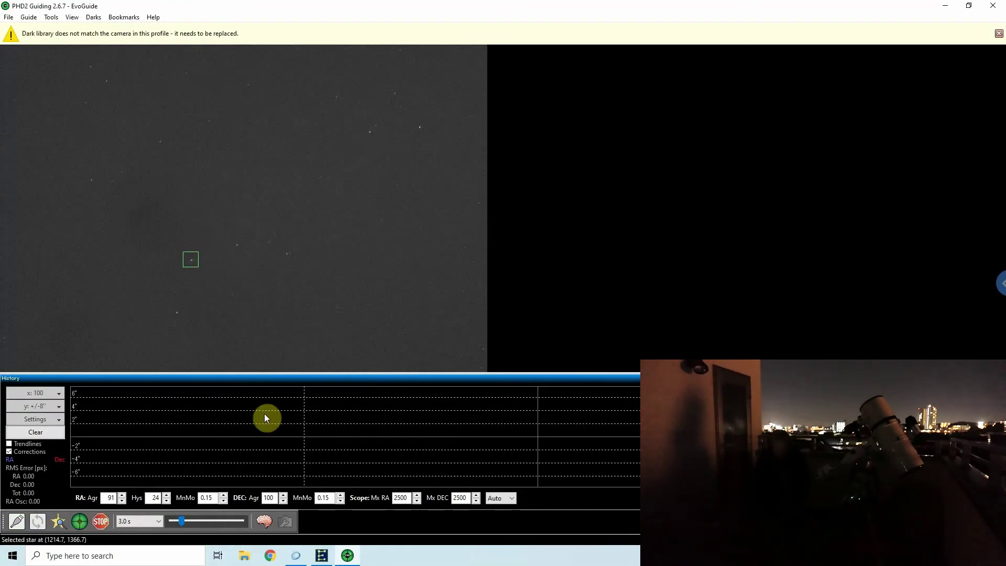
{"action": "left_click", "coordinate": [79, 521]}
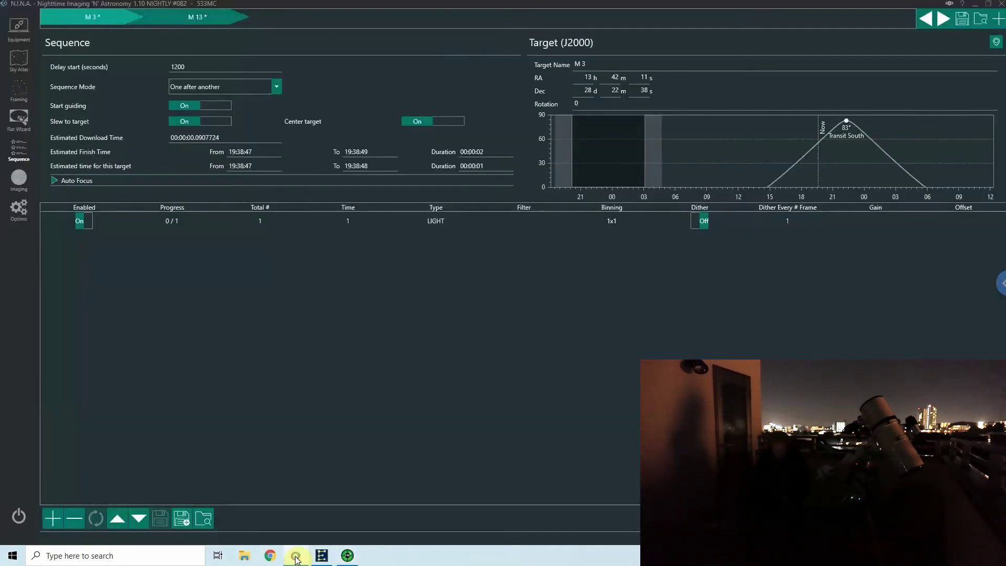
Connect N.I.N.A.'s guider to PHD2 and confirm the Imaging view shows guiding active.
{"action": "left_click", "coordinate": [296, 557]}
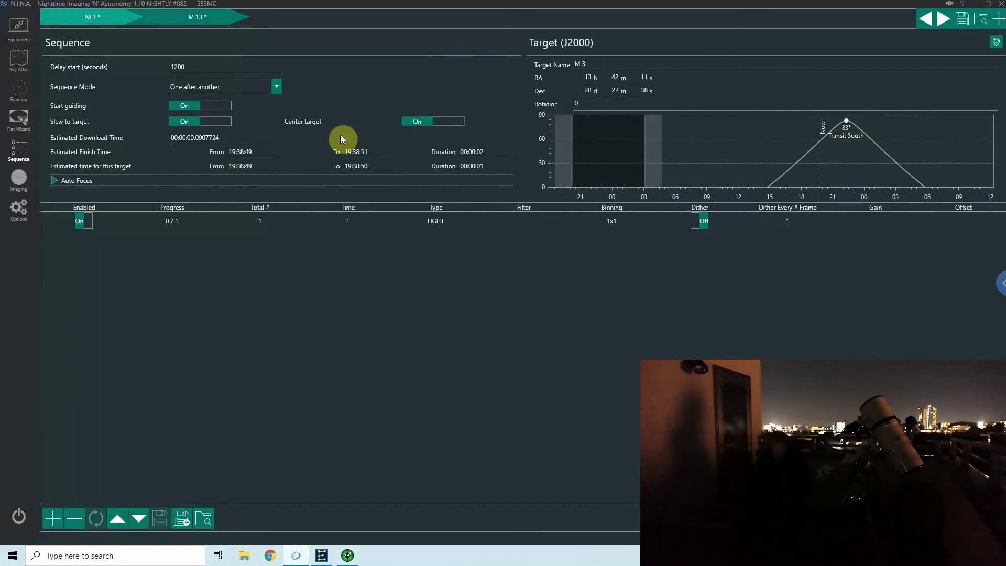
{"action": "left_click", "coordinate": [19, 29]}
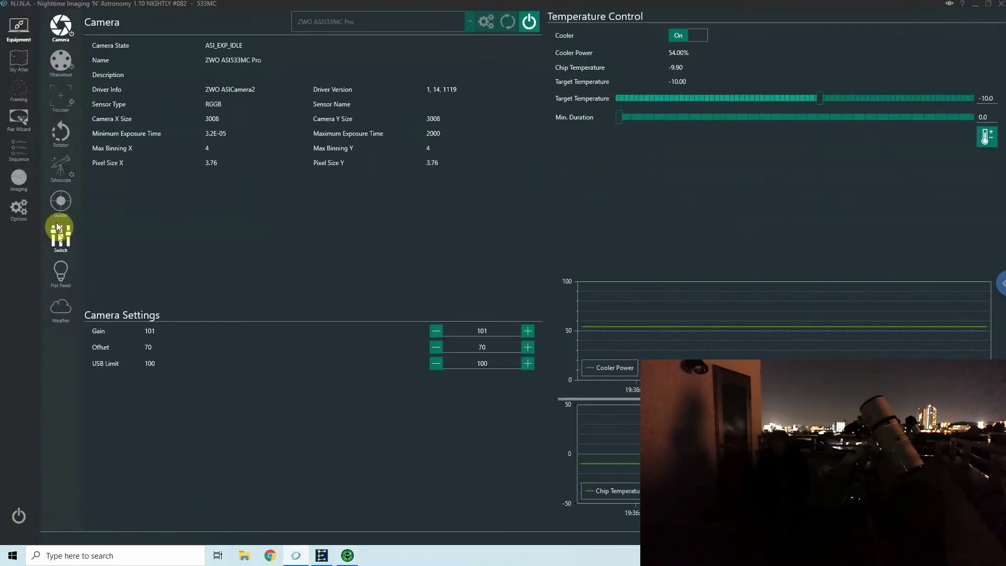
{"action": "left_click", "coordinate": [61, 204]}
{"action": "left_click", "coordinate": [529, 21]}
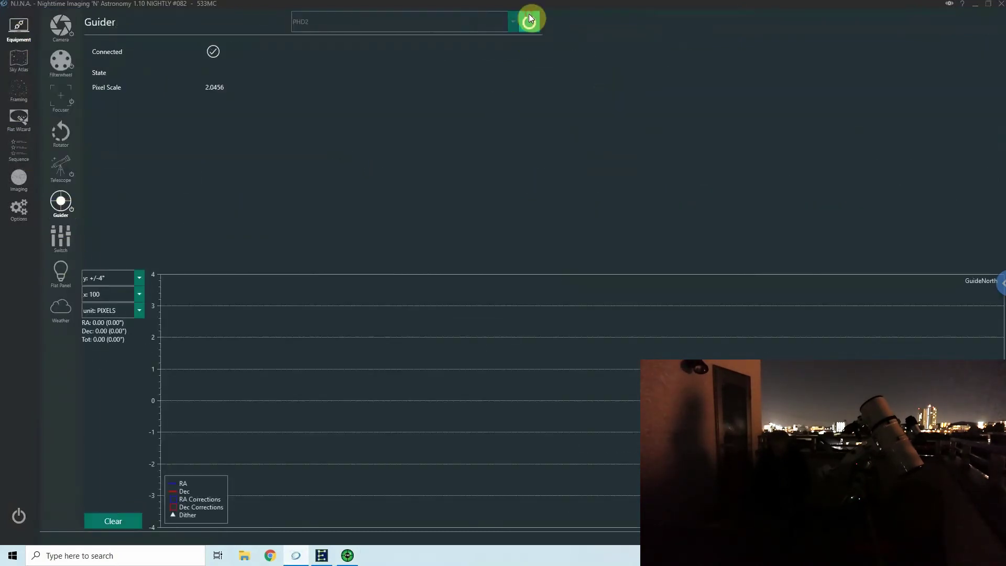
{"action": "left_click", "coordinate": [17, 168]}
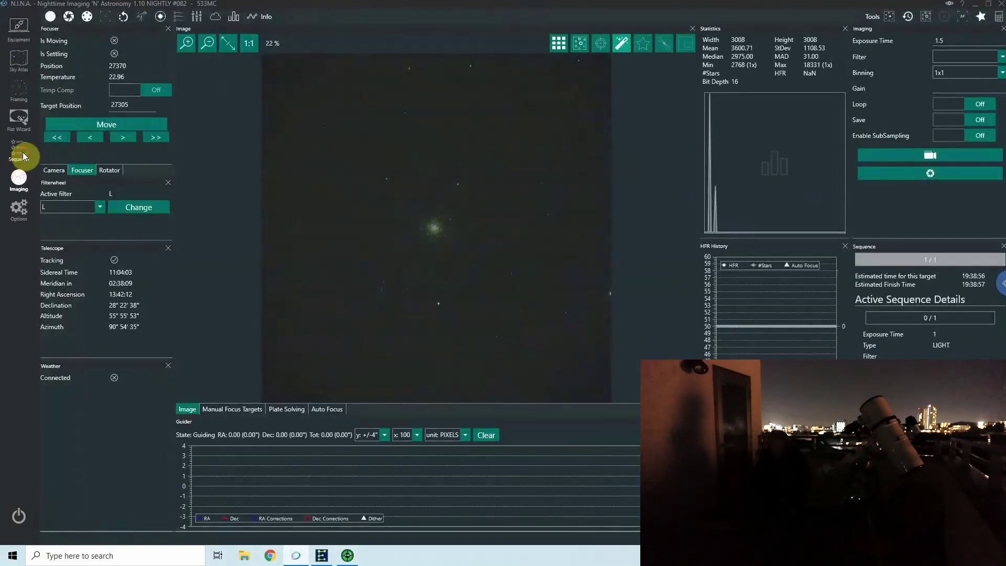
{"action": "left_click", "coordinate": [21, 151]}
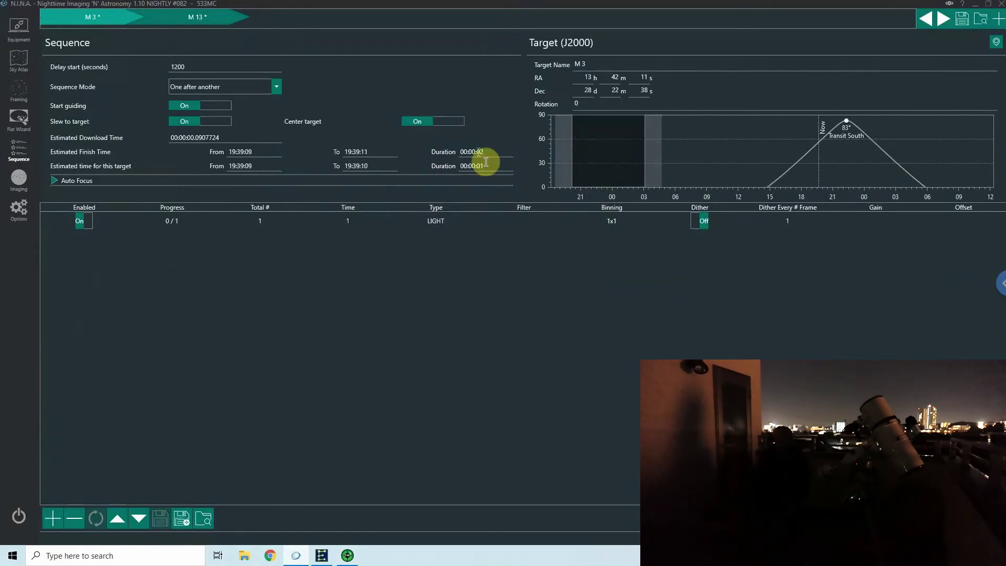
Look at M13 in the Sky Atlas, then go back to the M3 sequence editor.
{"action": "left_click", "coordinate": [15, 62]}
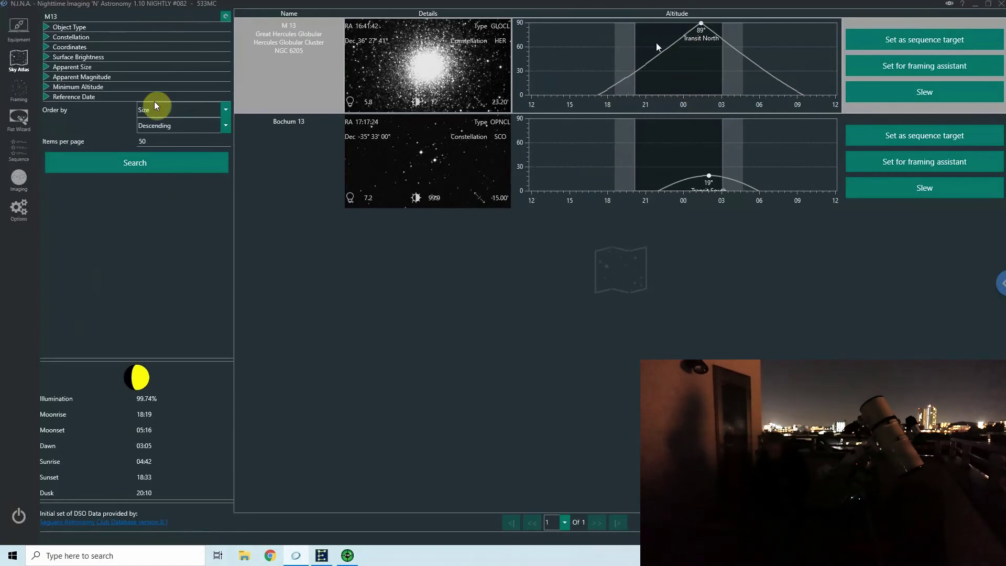
{"action": "left_click", "coordinate": [18, 149]}
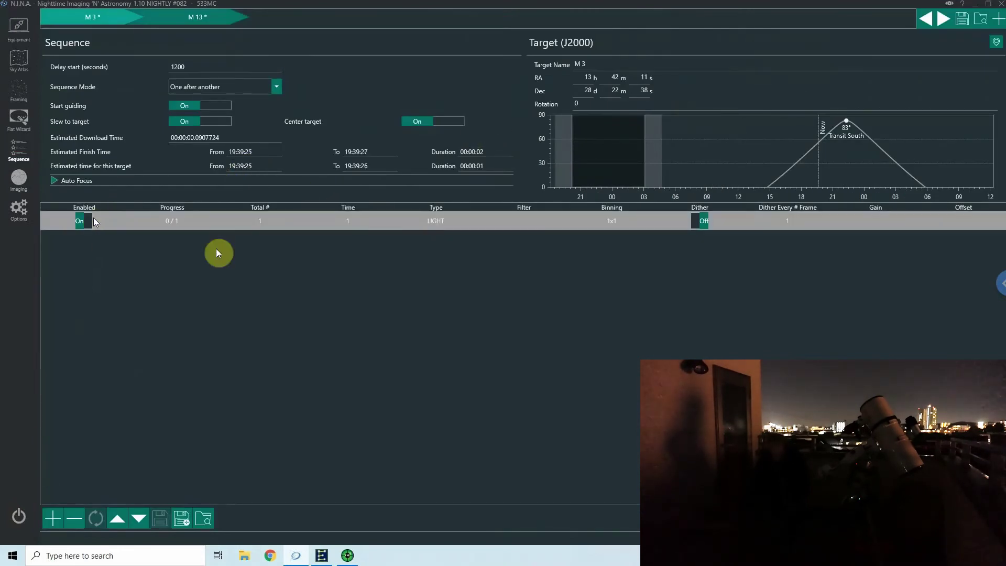
Set the M 3 LIGHT row to 350 × 30 s frames, L filter, dithering every 3 frames.
{"action": "left_click", "coordinate": [354, 229]}
{"action": "left_click", "coordinate": [355, 221]}
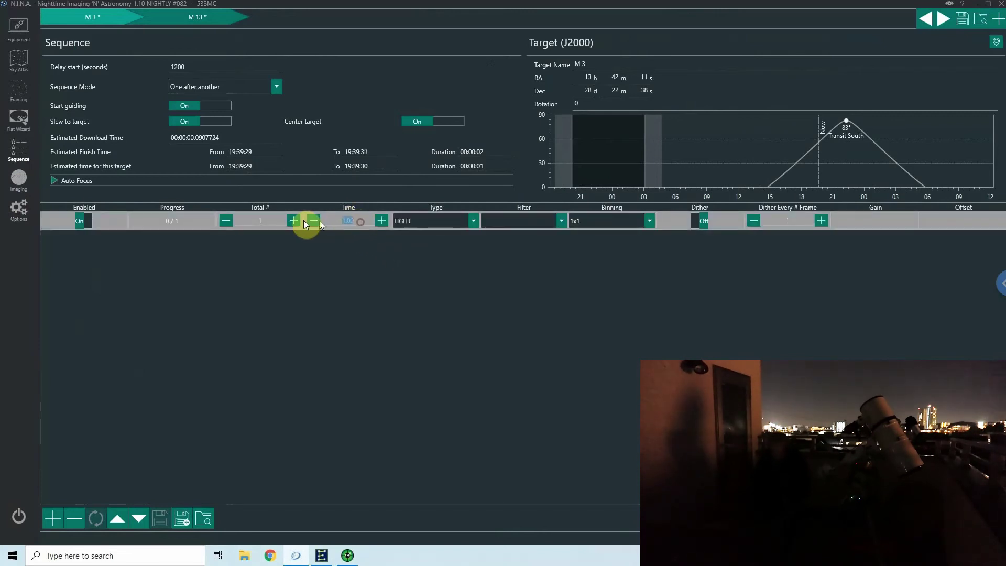
{"action": "type", "text": "30"}
{"action": "left_click", "coordinate": [268, 219]}
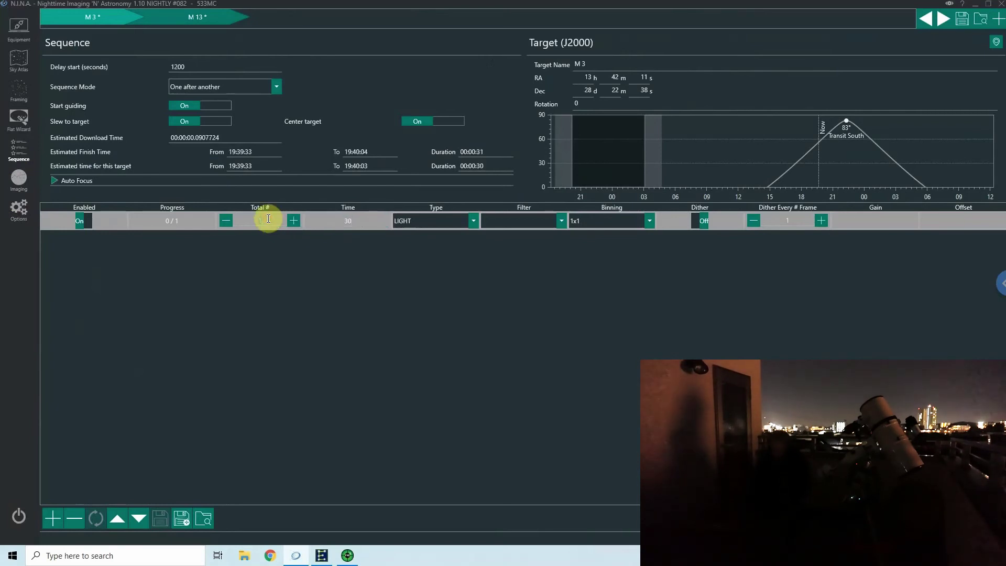
{"action": "type", "text": "250"}
{"action": "key", "text": "Return"}
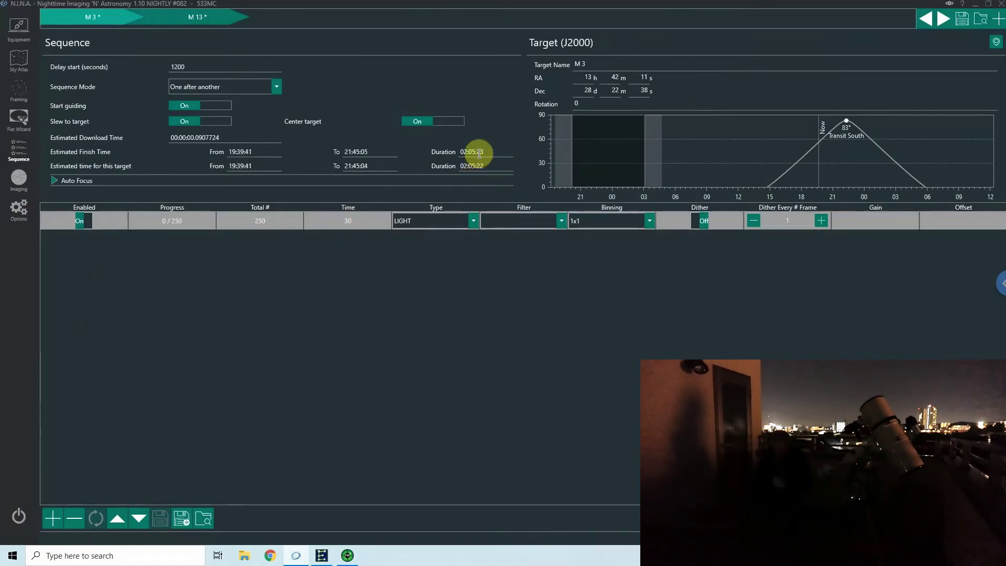
{"action": "left_click", "coordinate": [262, 221]}
{"action": "type", "text": "35"}
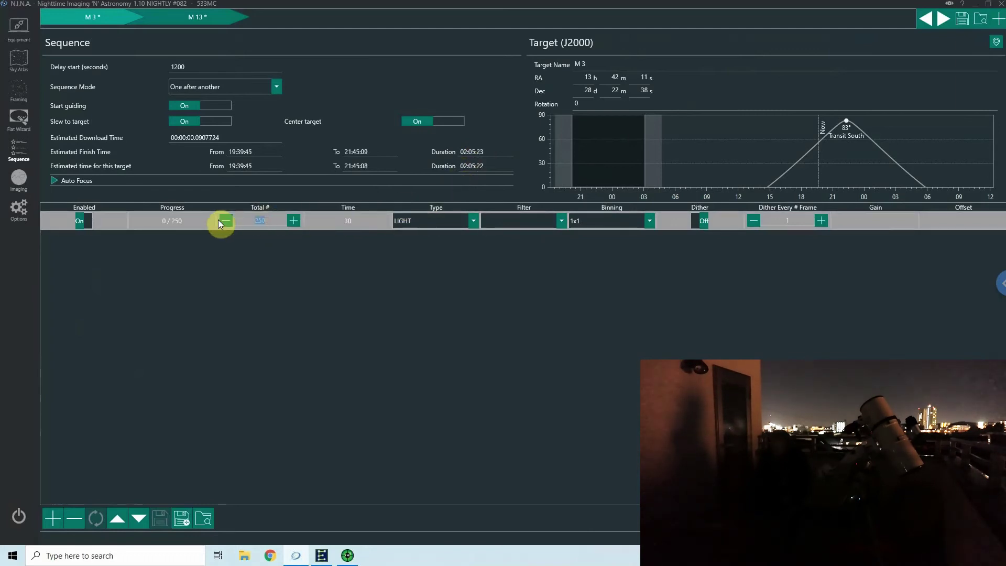
{"action": "type", "text": "0"}
{"action": "key", "text": "Return"}
{"action": "left_click", "coordinate": [698, 222]}
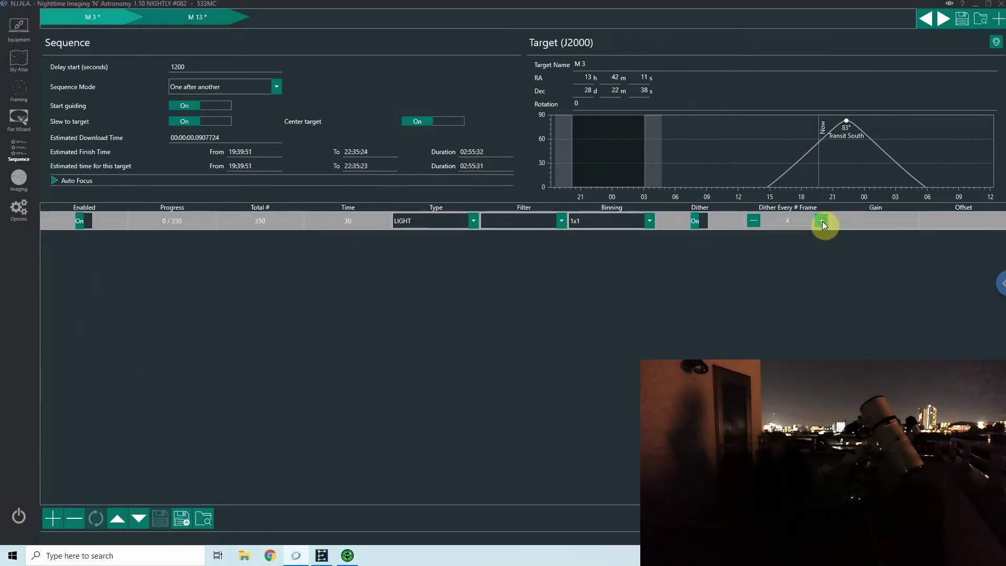
{"action": "left_click", "coordinate": [561, 220]}
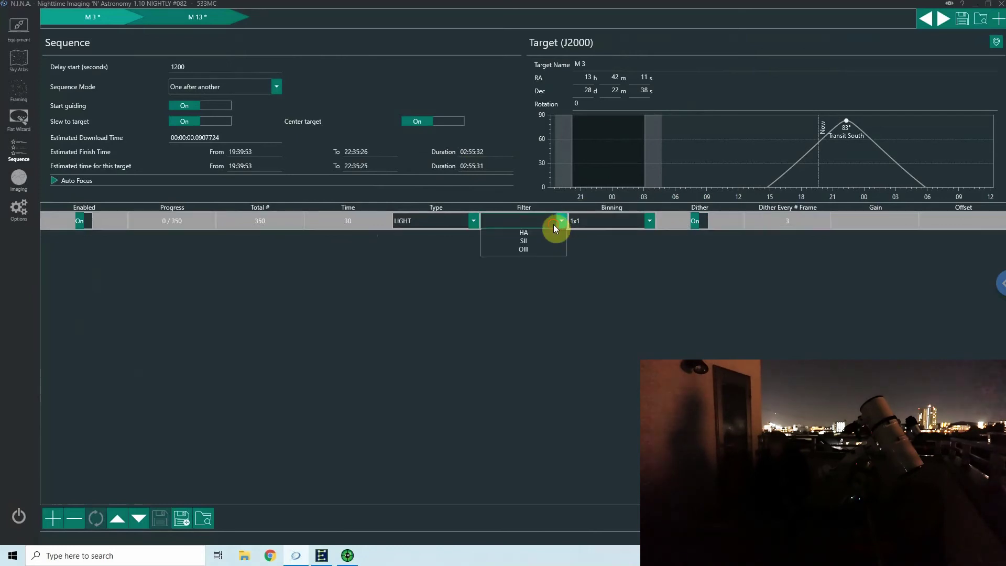
{"action": "left_click", "coordinate": [515, 247]}
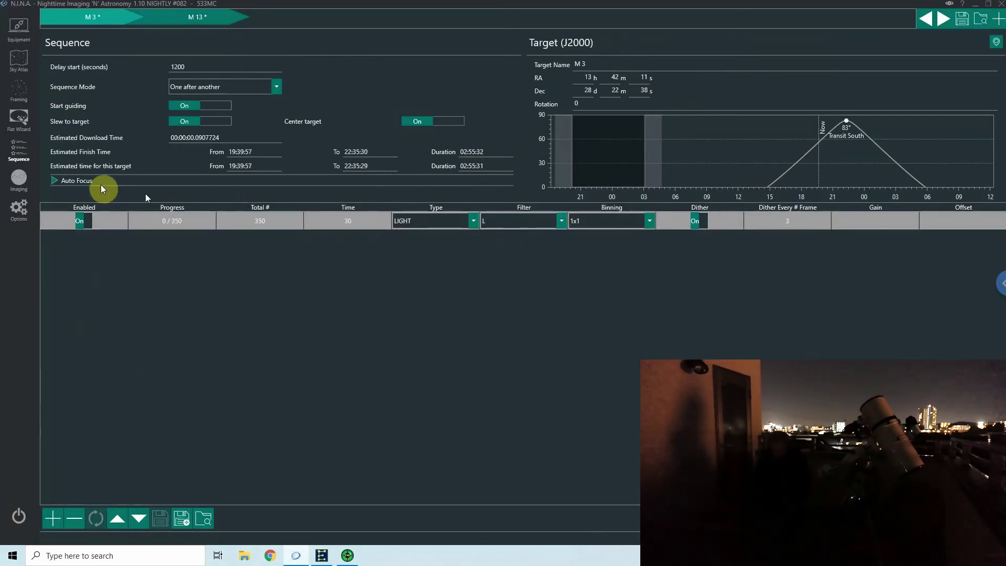
Turn on M 3 autofocus on start, every 60 minutes and after 20% HFR increase; keep 350 frames.
{"action": "left_click", "coordinate": [80, 181]}
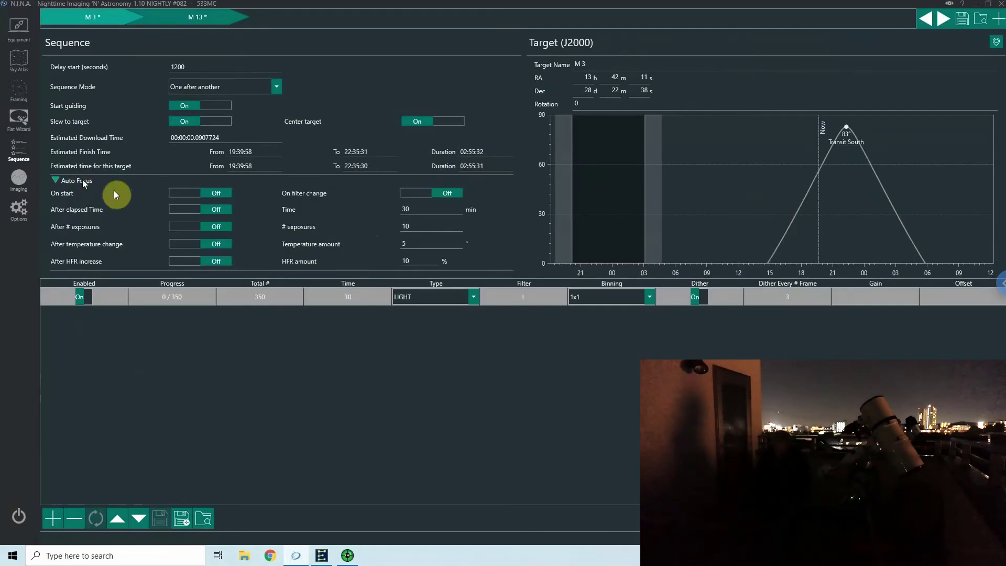
{"action": "left_click", "coordinate": [197, 194]}
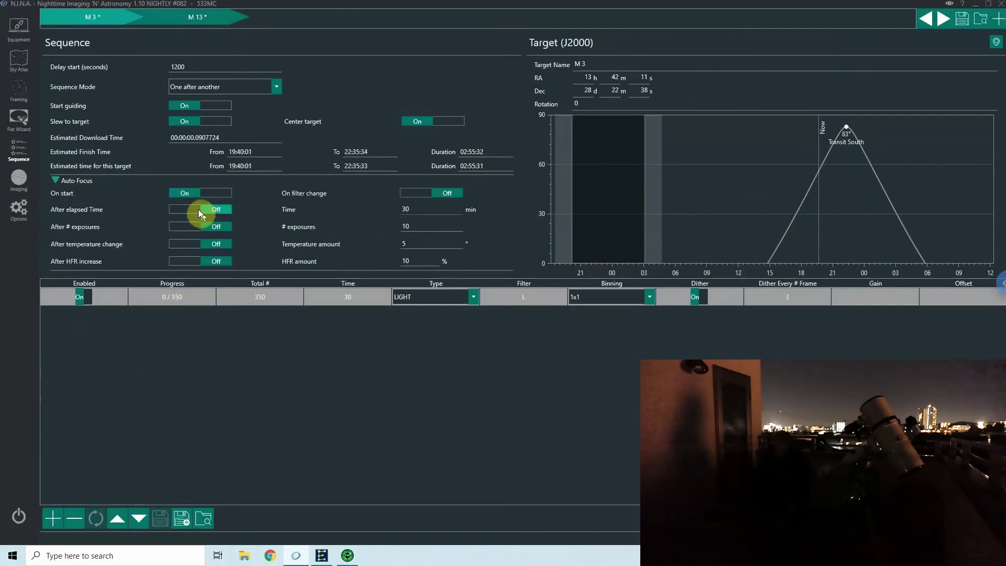
{"action": "left_click", "coordinate": [198, 209]}
{"action": "left_click", "coordinate": [204, 262]}
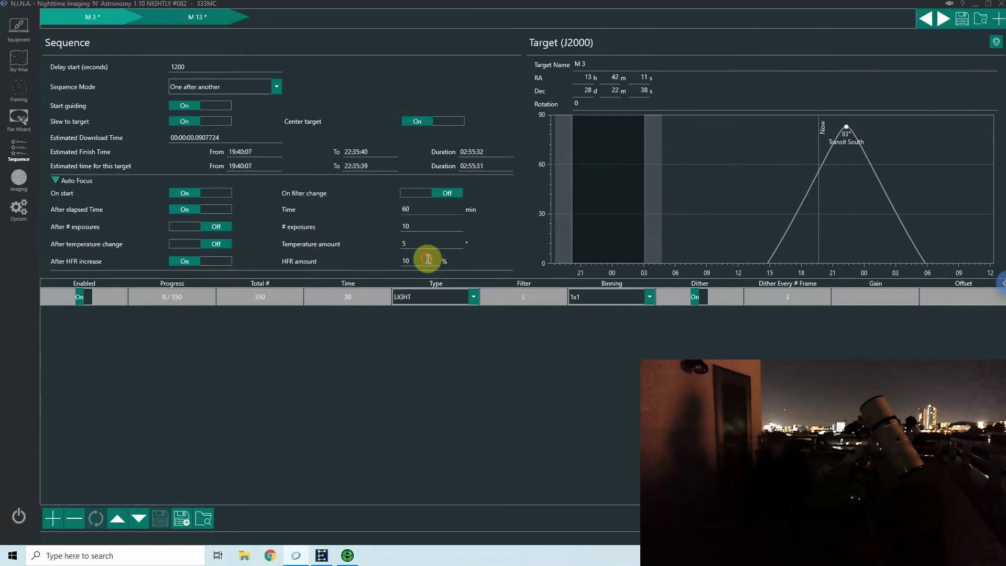
{"action": "left_click", "coordinate": [423, 243]}
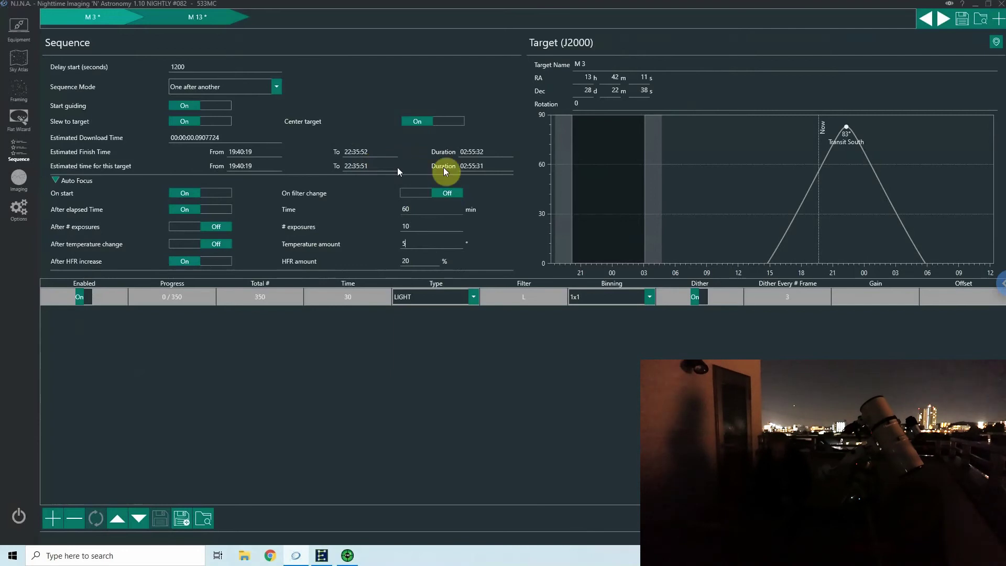
{"action": "left_click", "coordinate": [269, 298]}
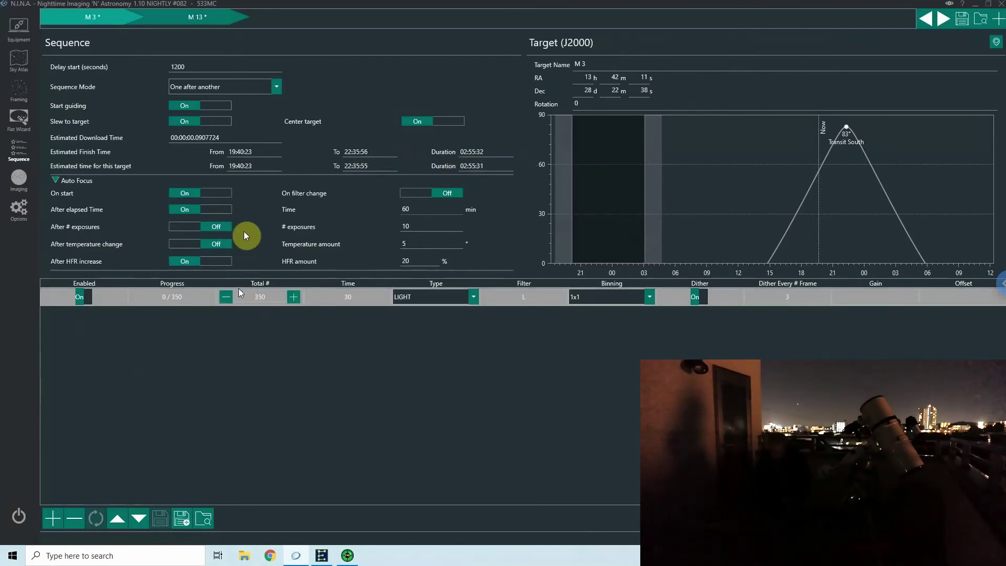
{"action": "left_click", "coordinate": [346, 295]}
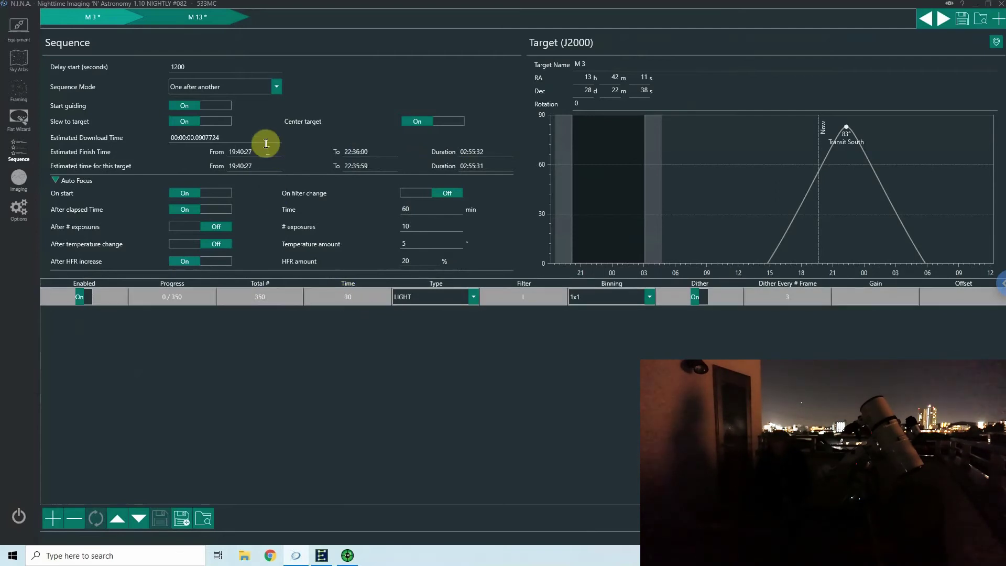
On the M 13 target, enable Start guiding, Slew to target and Center target.
{"action": "left_click", "coordinate": [183, 22]}
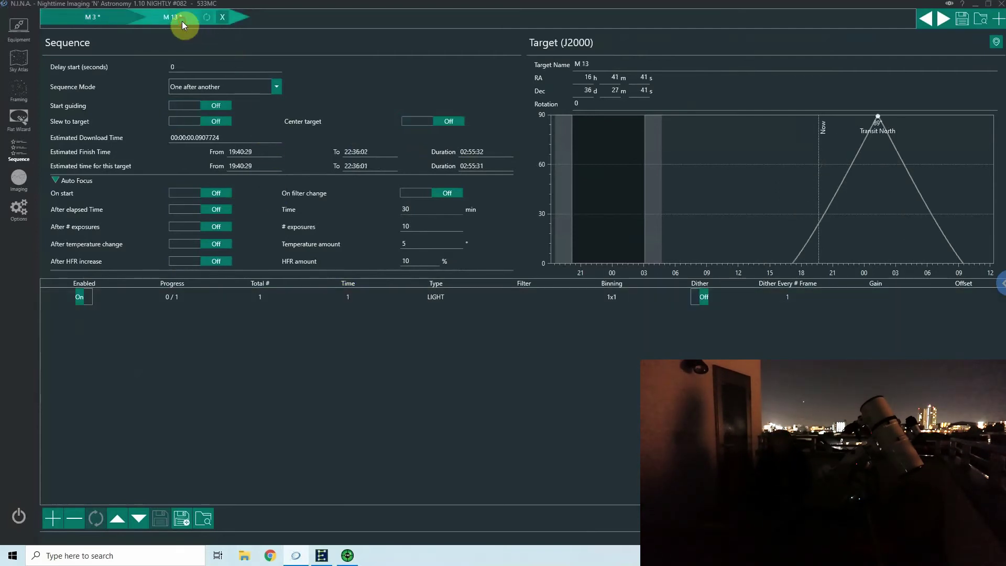
{"action": "left_click", "coordinate": [197, 104]}
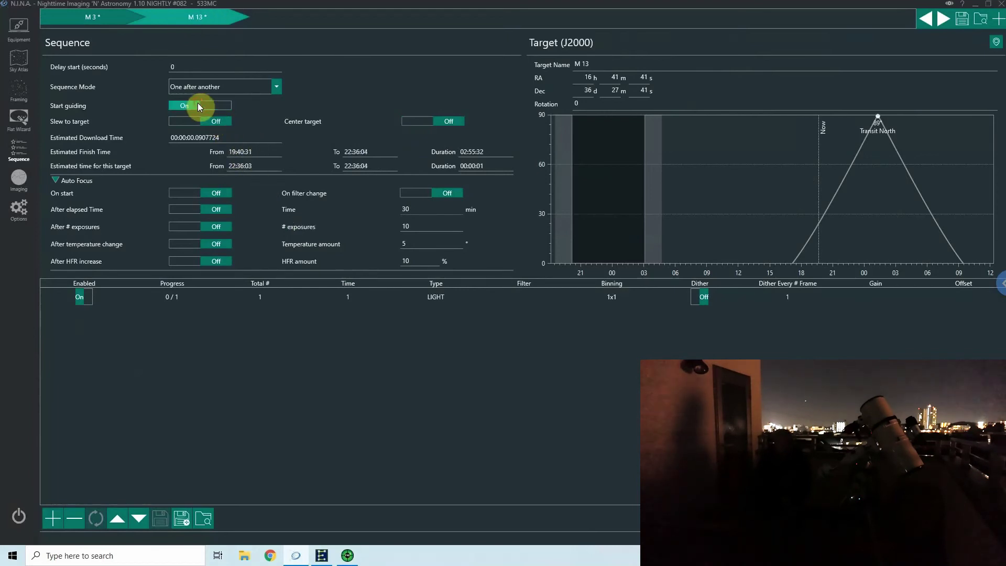
{"action": "left_click", "coordinate": [186, 121]}
{"action": "left_click", "coordinate": [440, 122]}
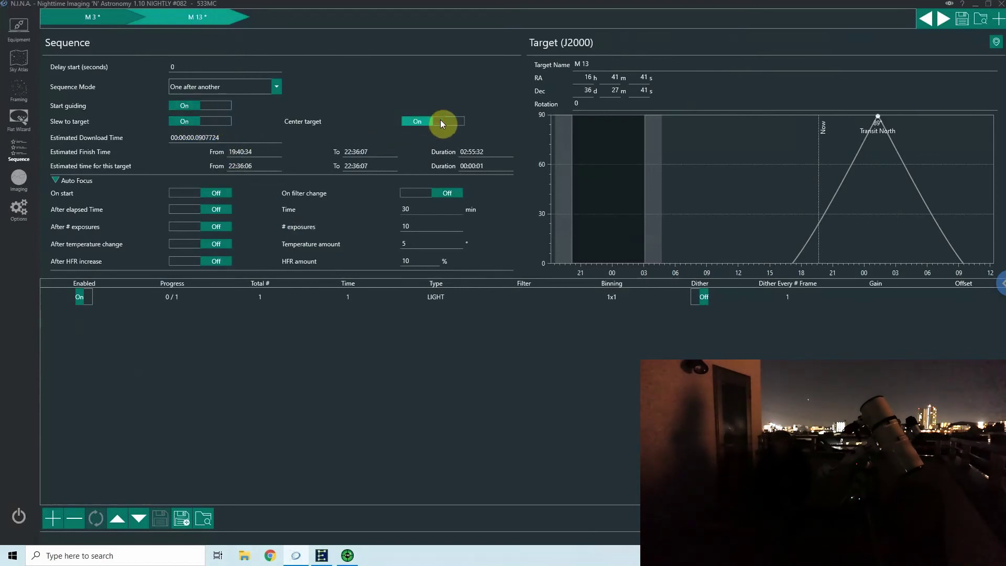
Make M 13 autofocus on start, every 60 minutes and after a 20% HFR increase.
{"action": "left_click", "coordinate": [182, 193]}
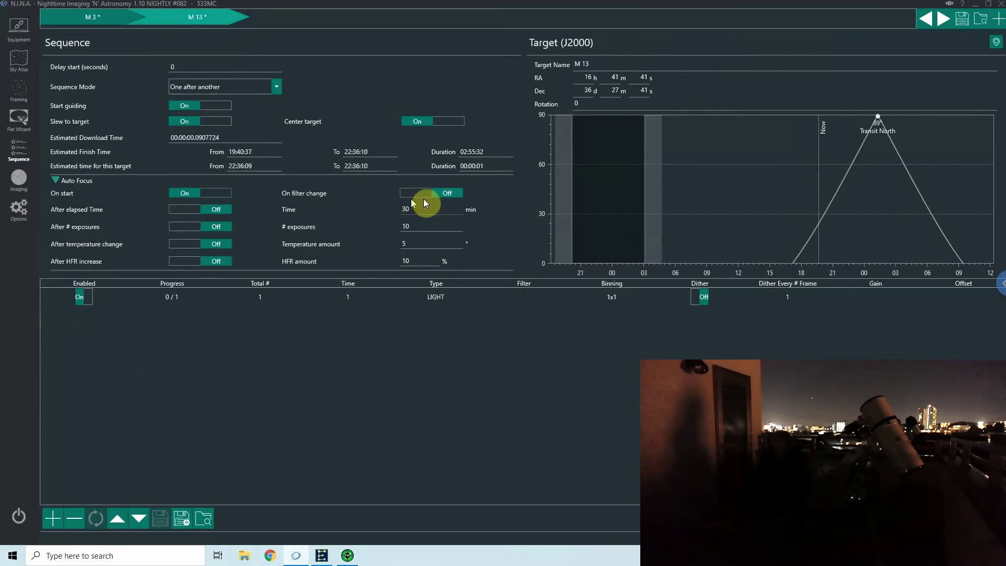
{"action": "left_click", "coordinate": [180, 209]}
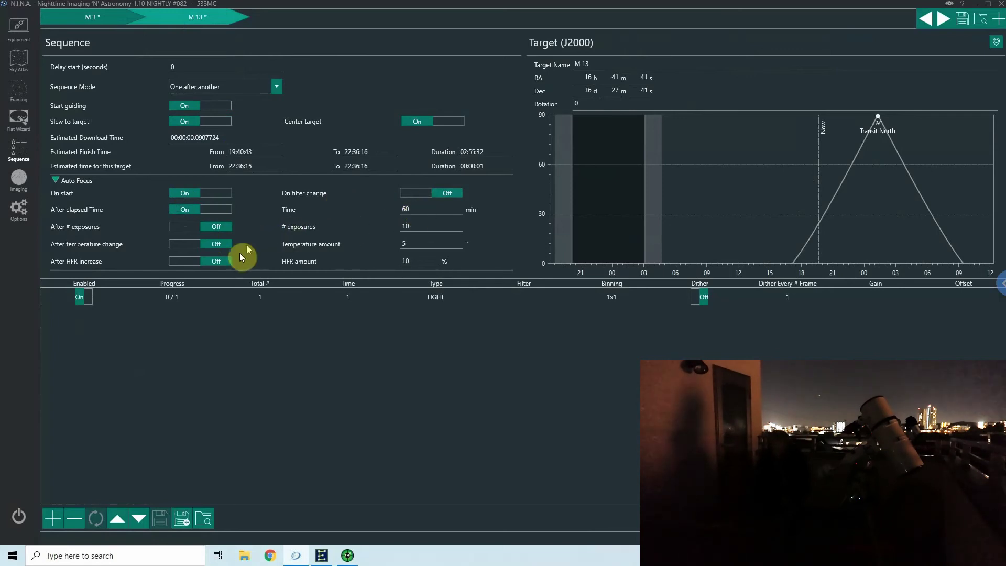
{"action": "left_click", "coordinate": [217, 262]}
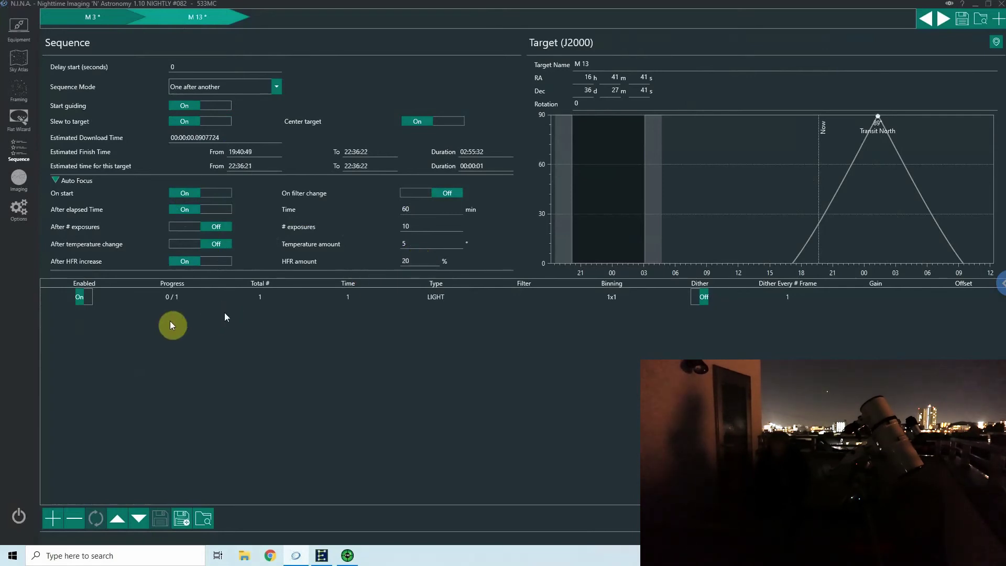
Set the M 13 light row to 30 s exposures with 400 total frames.
{"action": "left_click", "coordinate": [316, 297]}
{"action": "left_click", "coordinate": [371, 294]}
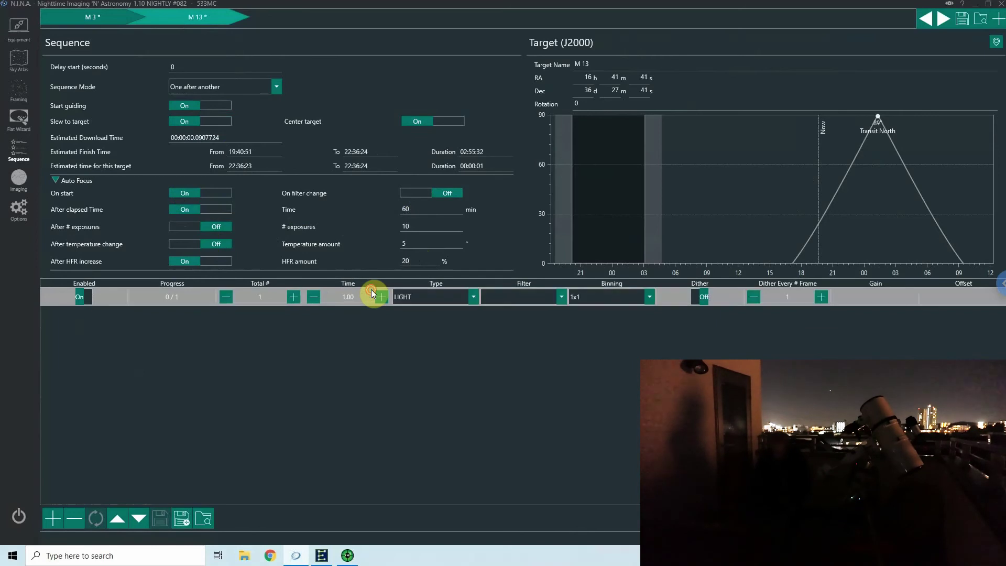
{"action": "double_click", "coordinate": [365, 293]}
{"action": "type", "text": "10"}
{"action": "left_click", "coordinate": [261, 302]}
{"action": "type", "text": "400"}
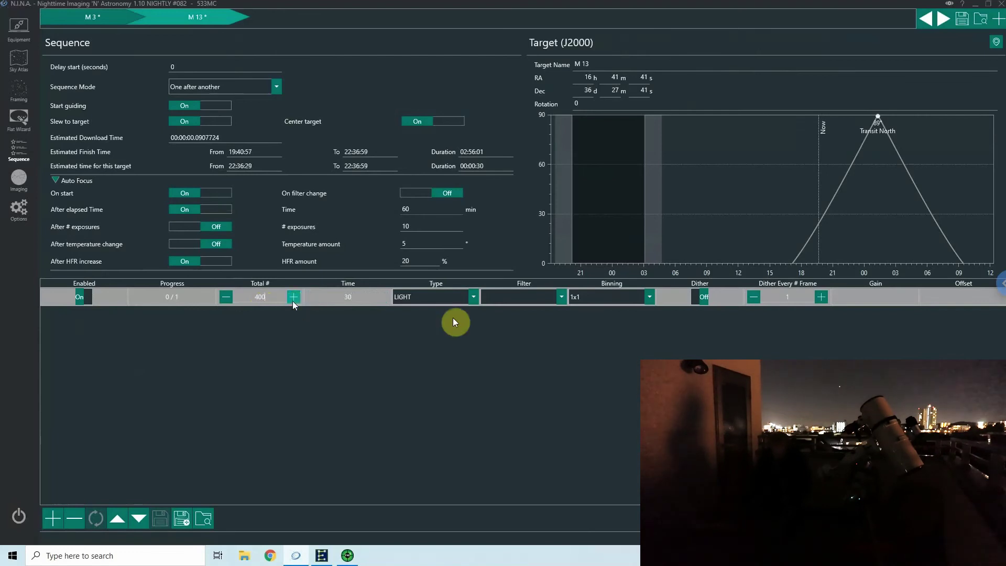
{"action": "left_click", "coordinate": [568, 285]}
Turn on M 13 dithering every 3 frames and choose the L filter.
{"action": "left_click", "coordinate": [703, 297]}
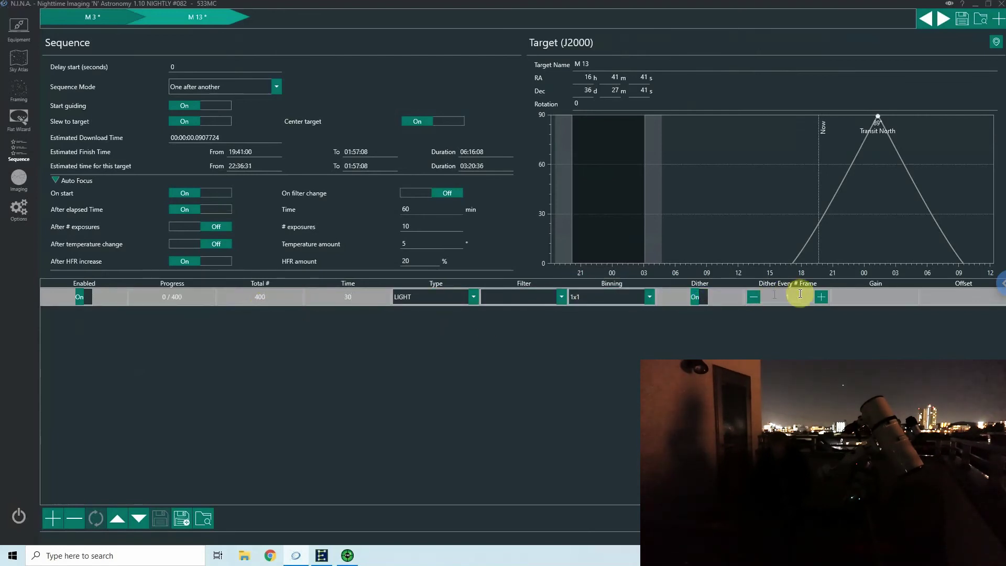
{"action": "left_click", "coordinate": [820, 297]}
{"action": "left_click", "coordinate": [820, 297]}
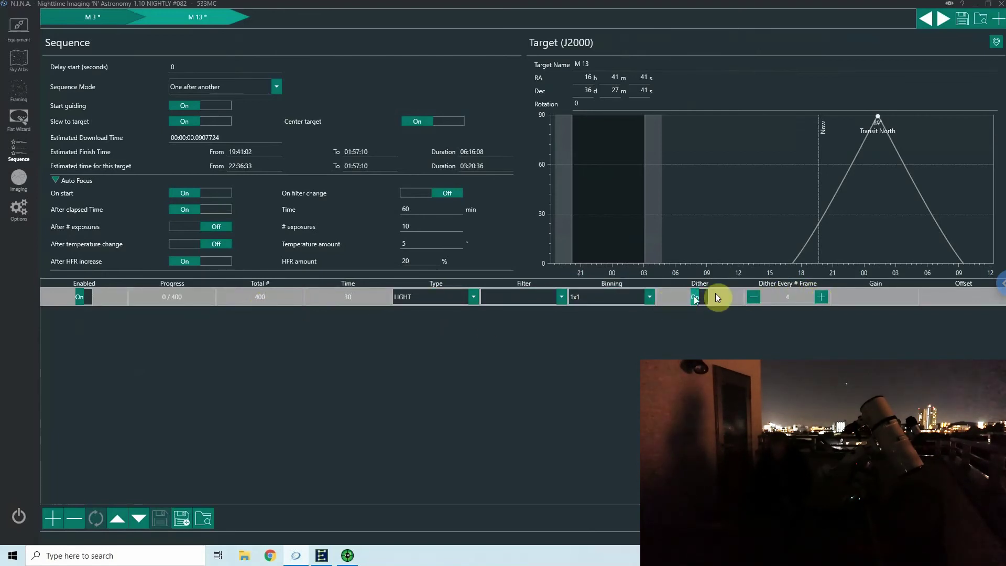
{"action": "left_click", "coordinate": [752, 299]}
{"action": "left_click", "coordinate": [561, 297]}
{"action": "left_click", "coordinate": [520, 320]}
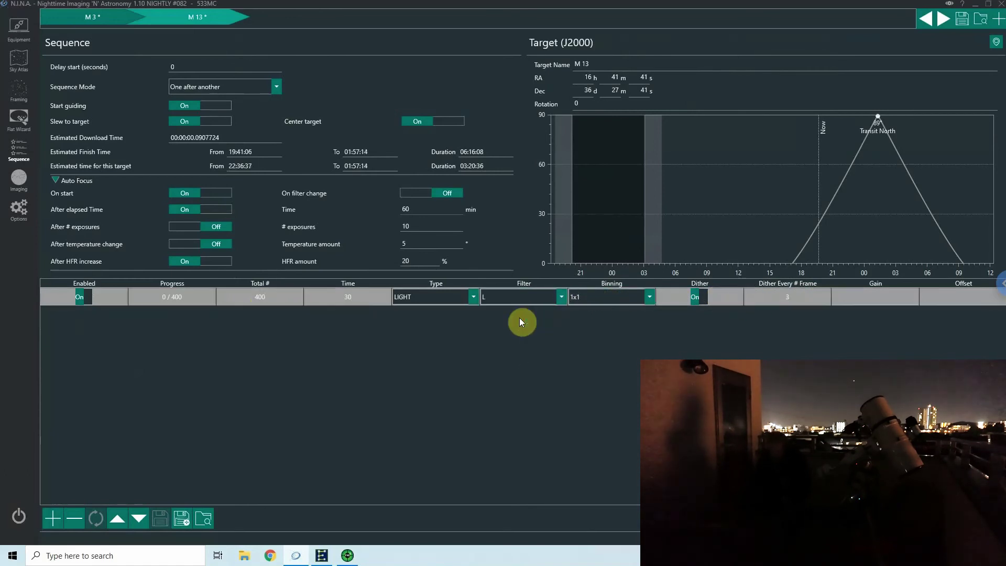
Return to the M 3 target's settings, then bring up PHD2's guiding graph.
{"action": "left_click", "coordinate": [86, 16]}
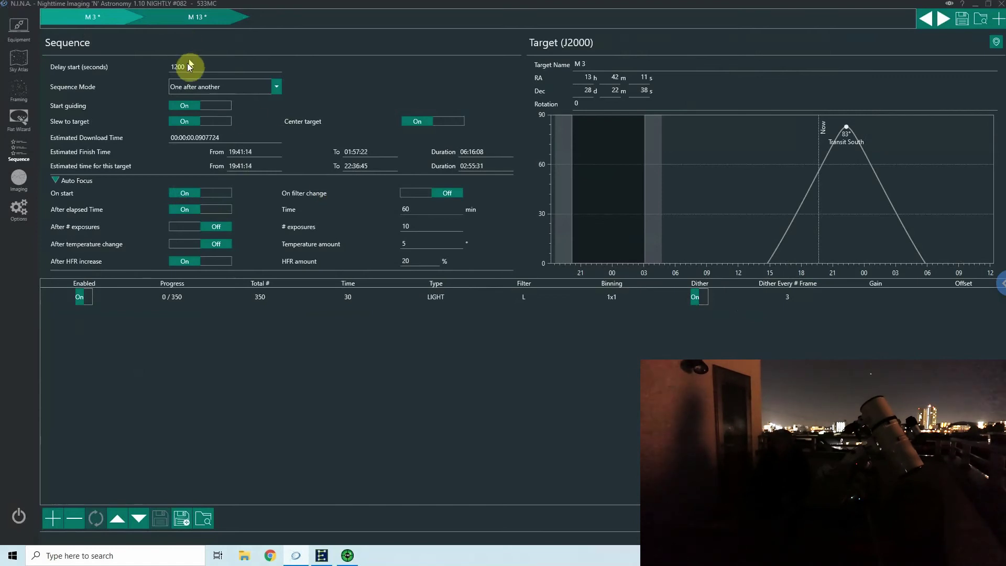
{"action": "left_click", "coordinate": [561, 303]}
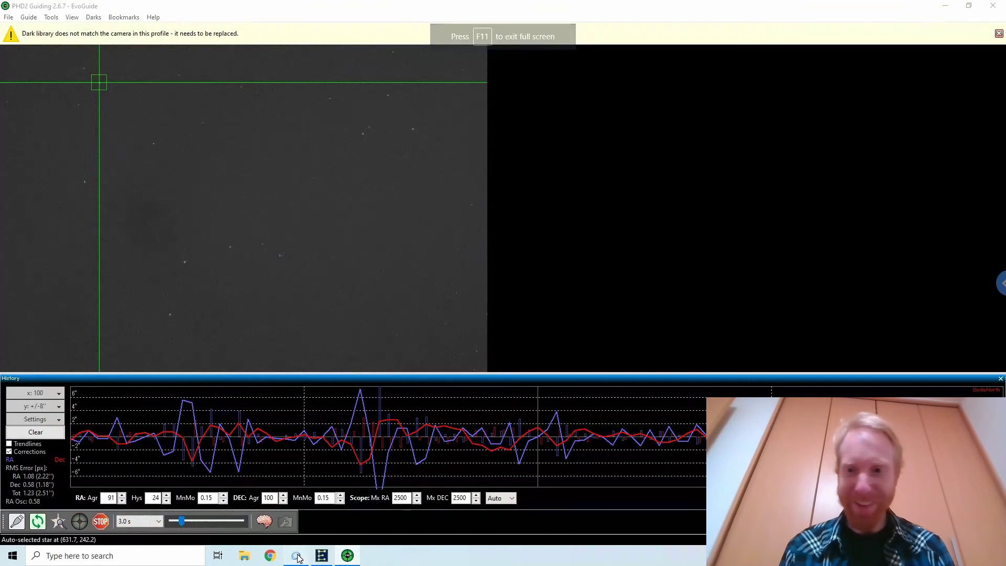
Switch from PHD2 back to N.I.N.A. to see the finished start-of-sequence autofocus.
{"action": "left_click", "coordinate": [328, 556]}
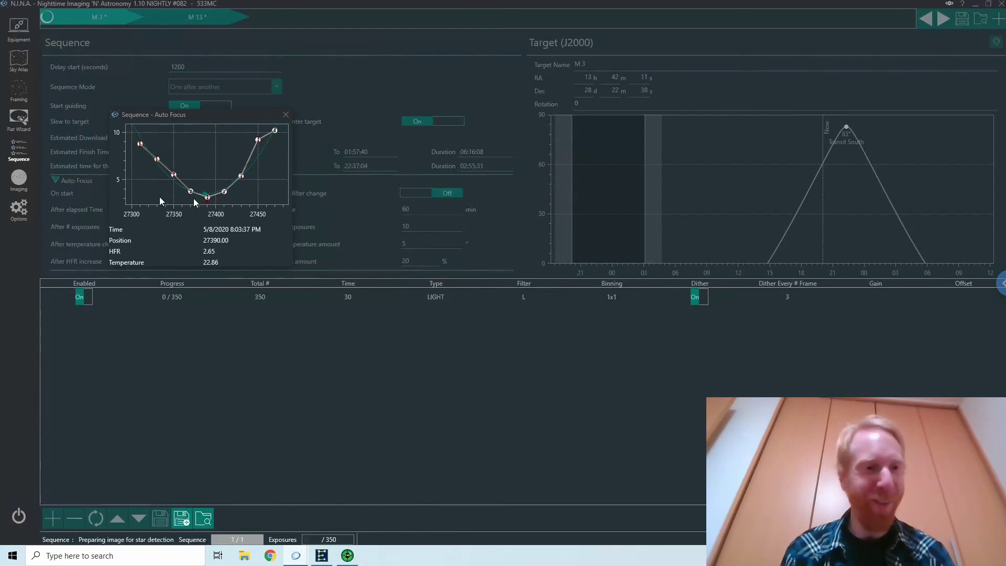
Open the Imaging view and zoom in three steps on the first M 3 frame.
{"action": "left_click", "coordinate": [20, 188]}
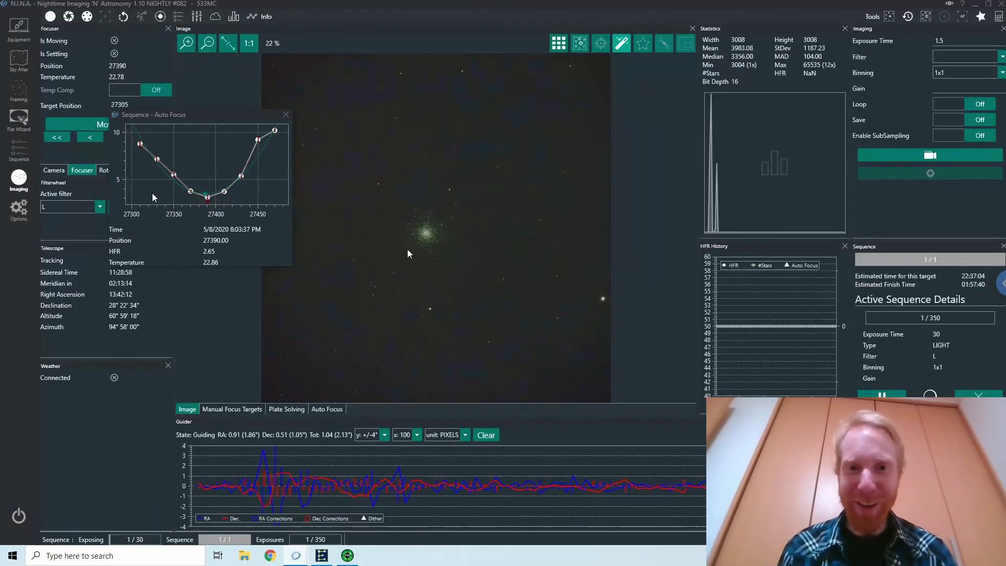
{"action": "left_click", "coordinate": [185, 43]}
{"action": "left_click", "coordinate": [186, 43]}
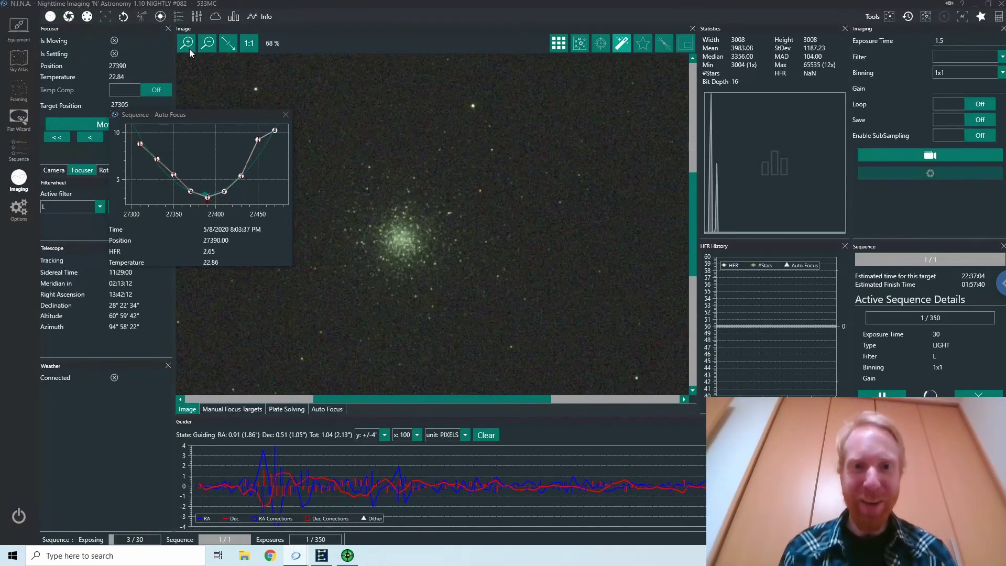
{"action": "left_click", "coordinate": [186, 43]}
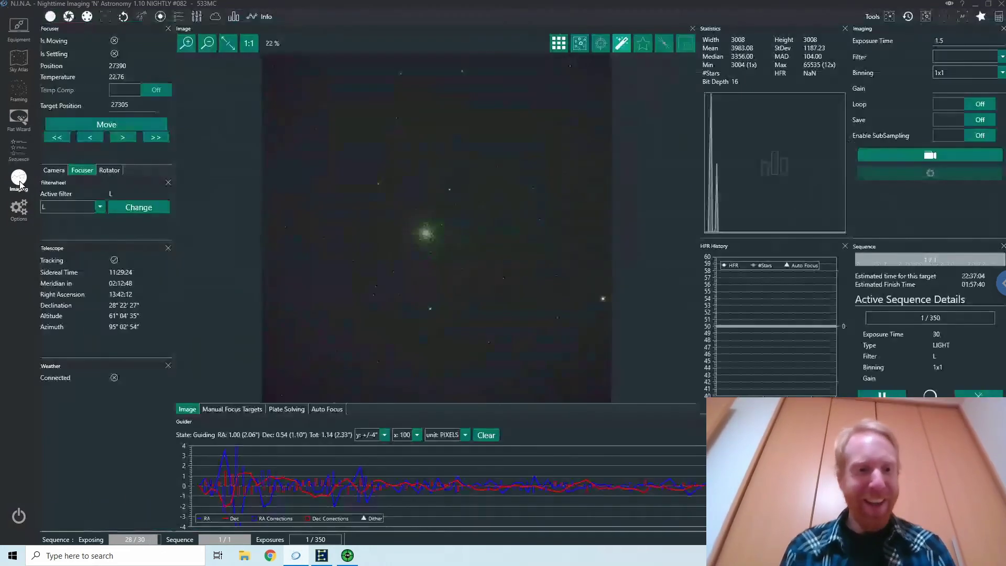
Show the latest M 3 frame on the Imaging page, zoomed in to about 106%.
{"action": "left_click", "coordinate": [19, 179]}
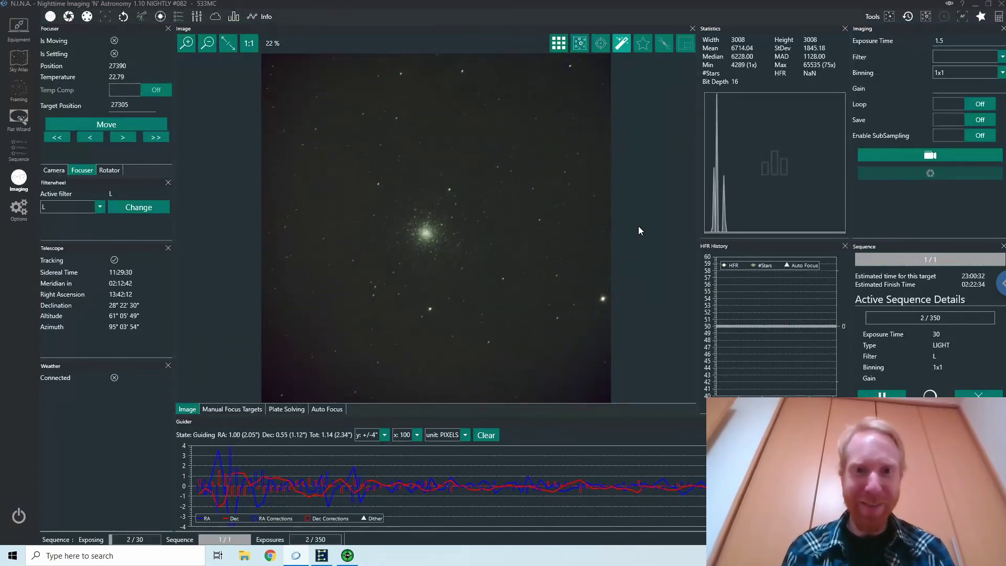
{"action": "left_click", "coordinate": [187, 43]}
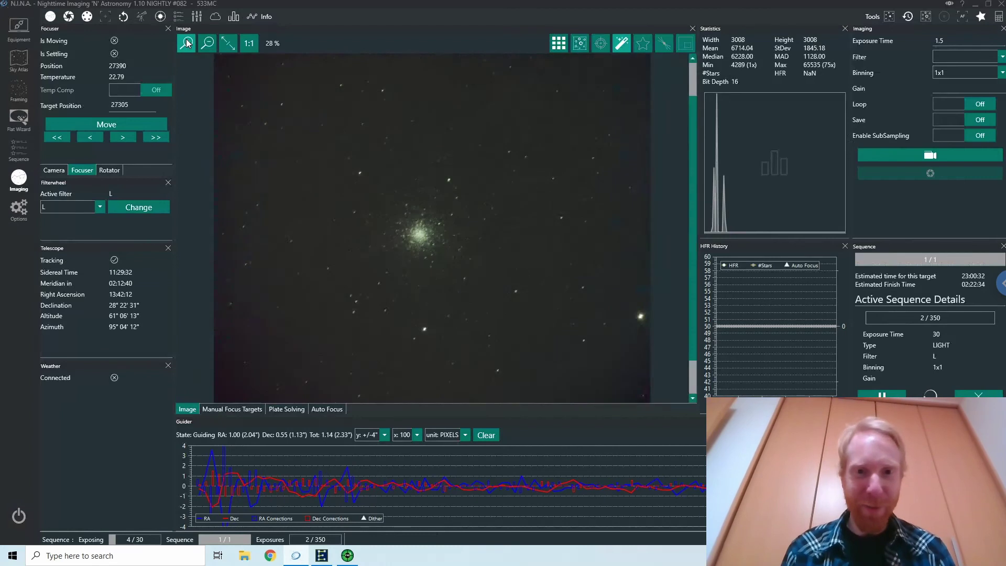
{"action": "left_click", "coordinate": [187, 43]}
{"action": "left_click", "coordinate": [187, 43]}
{"action": "left_click", "coordinate": [187, 43]}
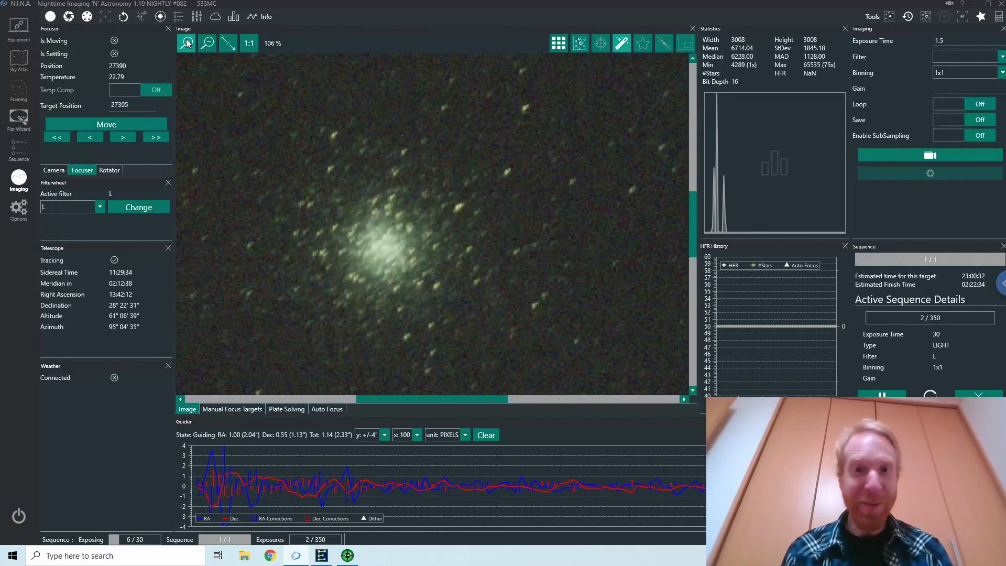